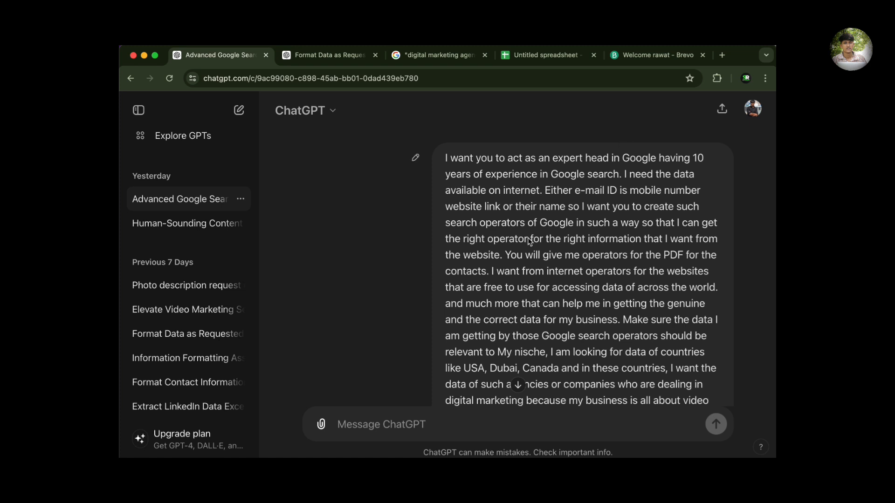
Read the ChatGPT prompt requesting Google search operators for digital marketing agency contacts in the USA, Dubai and Canada
scroll(530, 242, "down", 1)
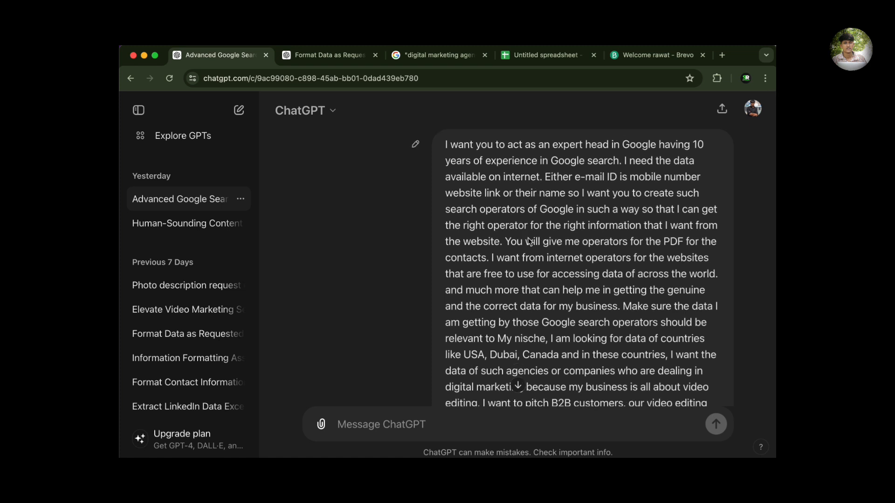
scroll(530, 242, "down", 4)
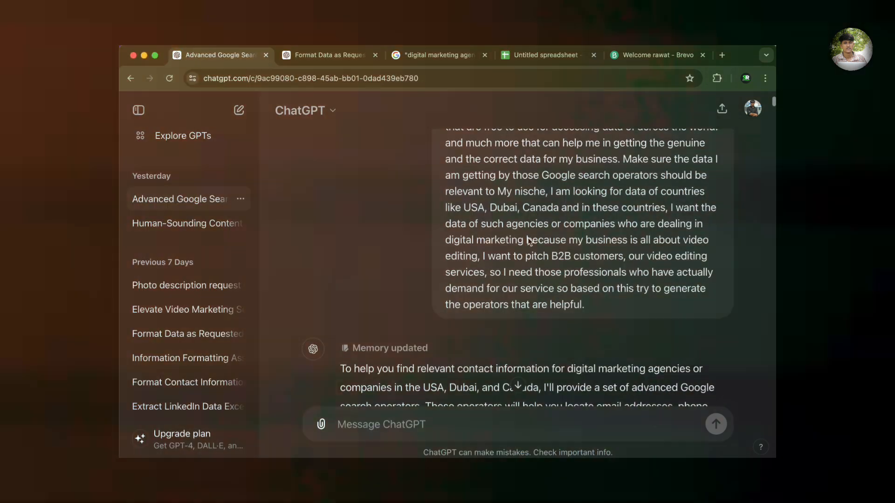
scroll(529, 240, "down", 4)
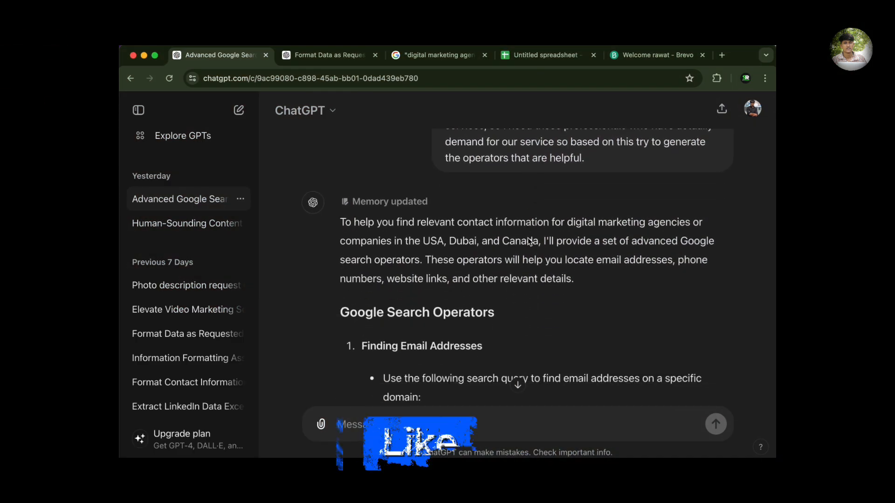
Review the suggested search operators for email addresses, phone numbers, PDFs, digital marketing agencies, websites and contact pages
scroll(530, 242, "down", 3)
scroll(528, 241, "down", 3)
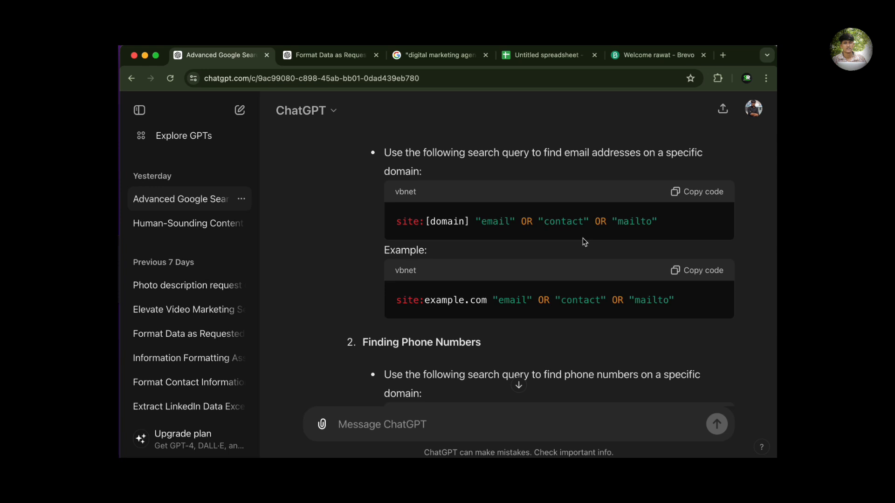
left_click(693, 197)
scroll(694, 200, "up", 1)
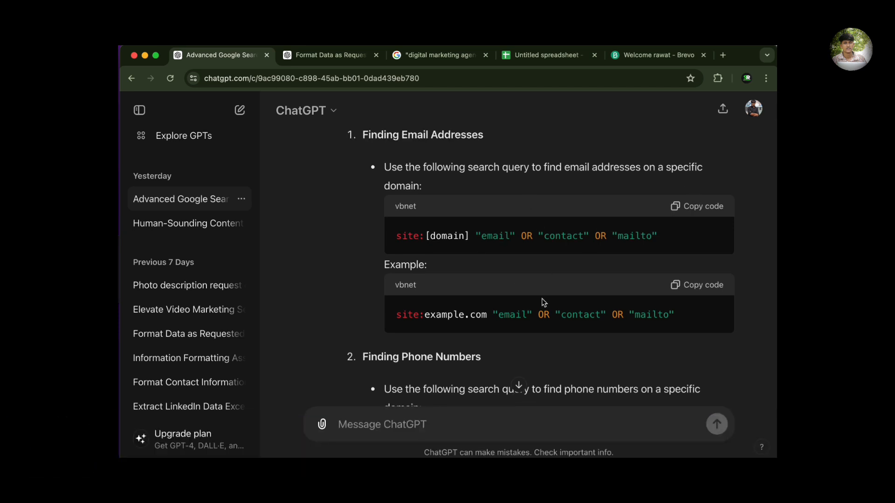
scroll(542, 301, "down", 5)
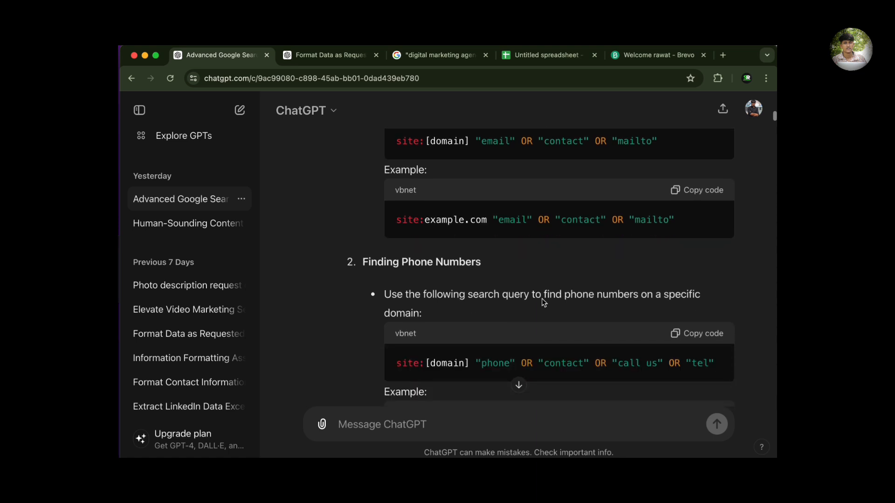
scroll(542, 301, "down", 7)
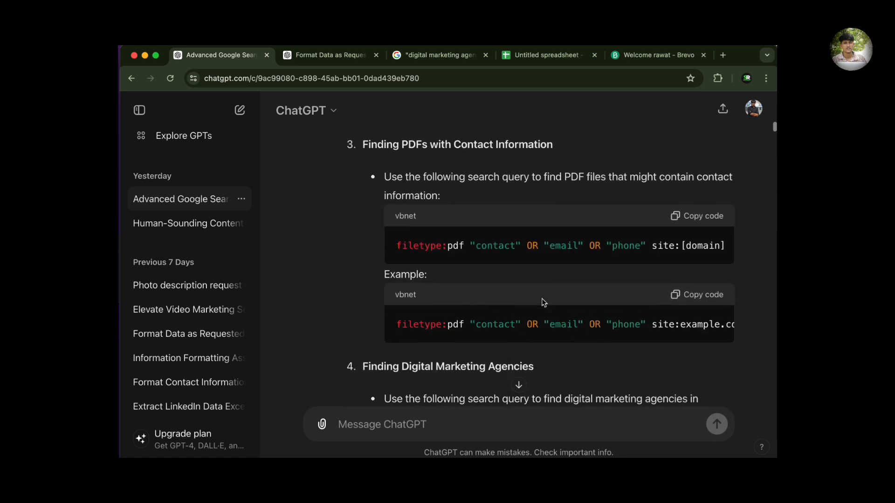
scroll(541, 298, "down", 5)
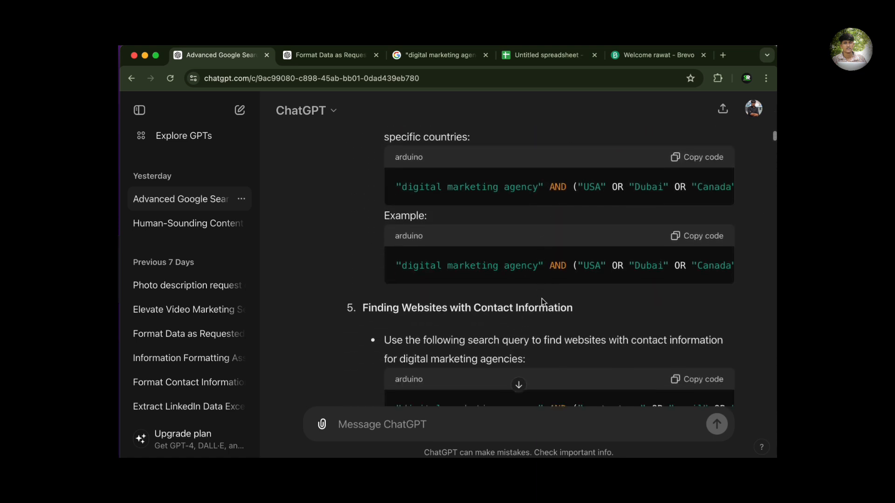
scroll(542, 298, "down", 3)
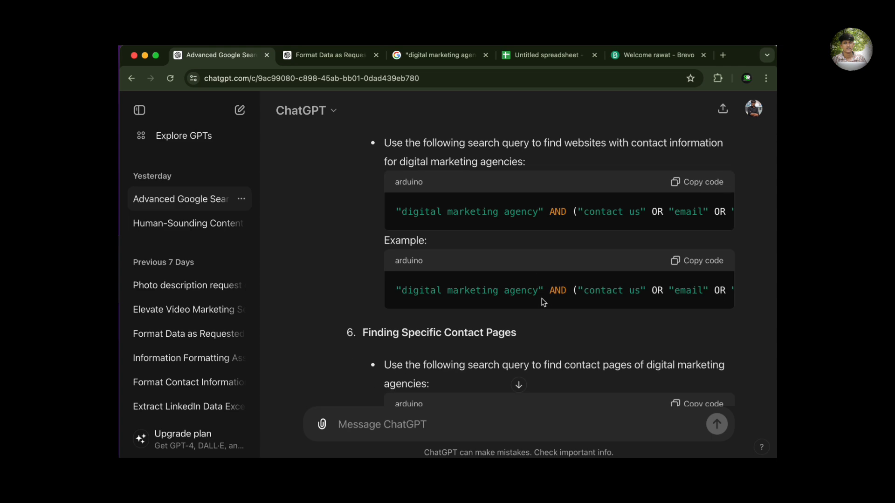
scroll(541, 299, "down", 18)
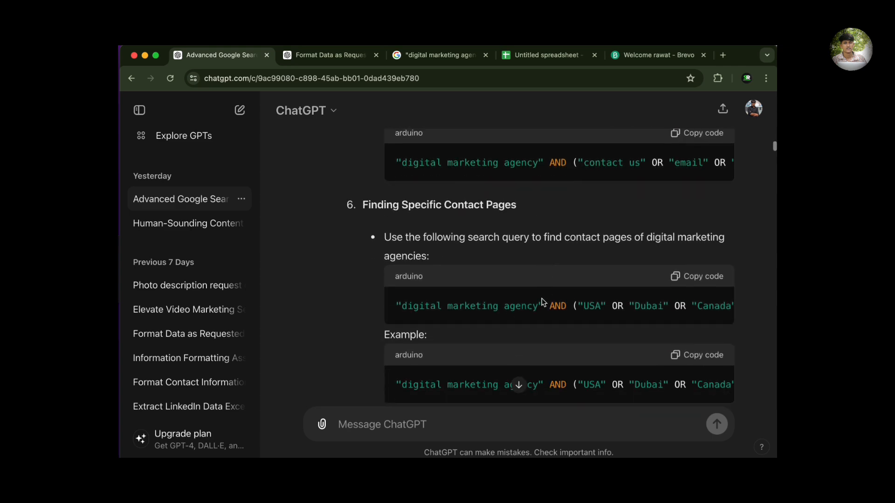
scroll(542, 298, "down", 10)
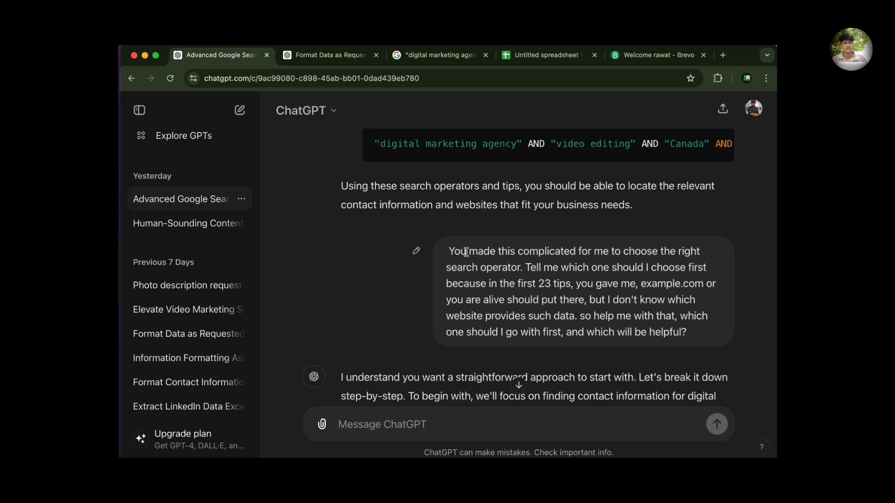
Review the follow-up about which operator to use first and its country-specific queries for the USA, Dubai and Canada
scroll(465, 252, "down", 5)
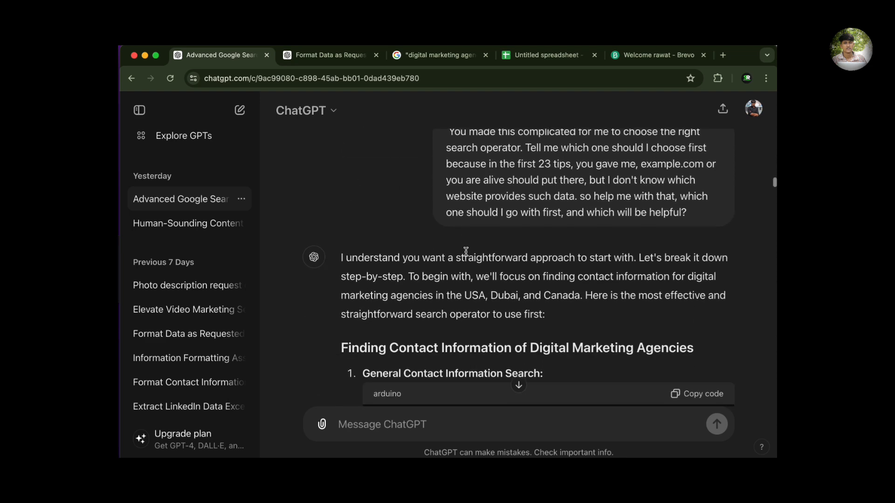
scroll(466, 252, "down", 10)
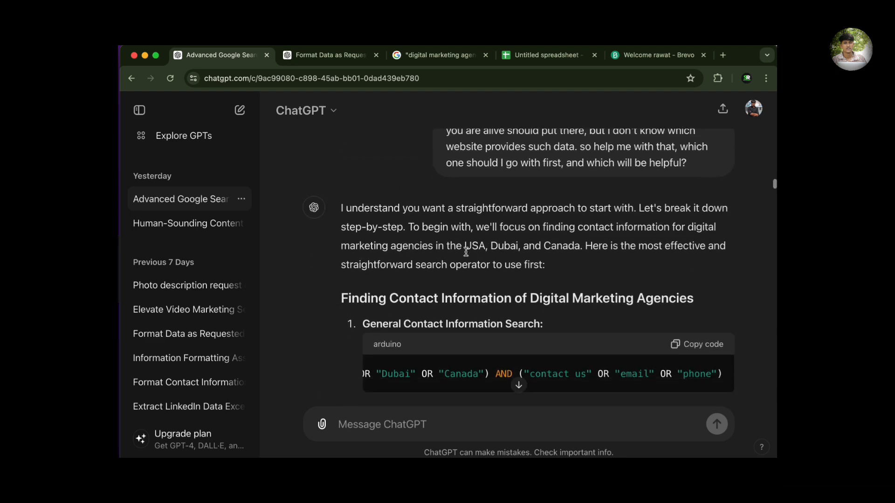
scroll(466, 255, "down", 9)
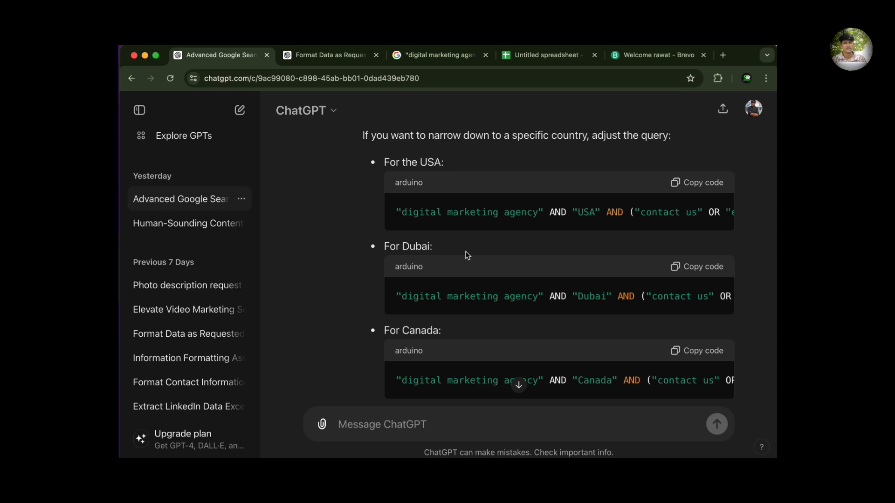
scroll(466, 254, "down", 15)
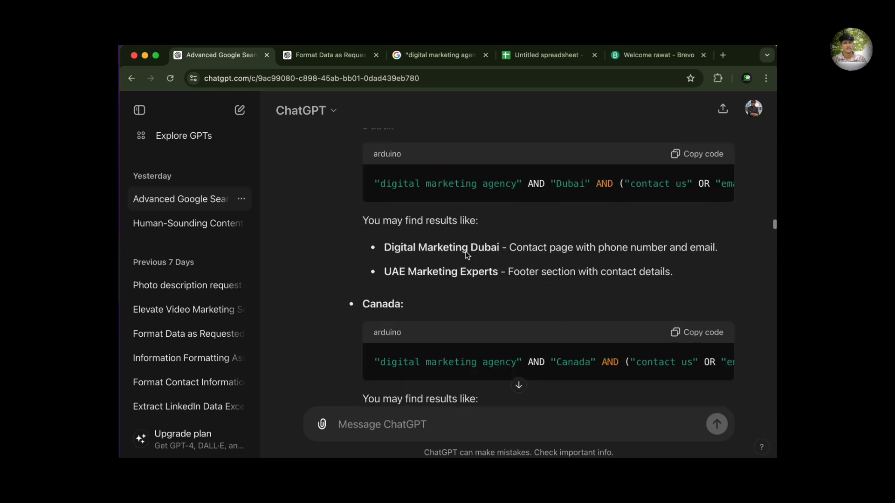
scroll(466, 255, "down", 10)
scroll(466, 254, "up", 8)
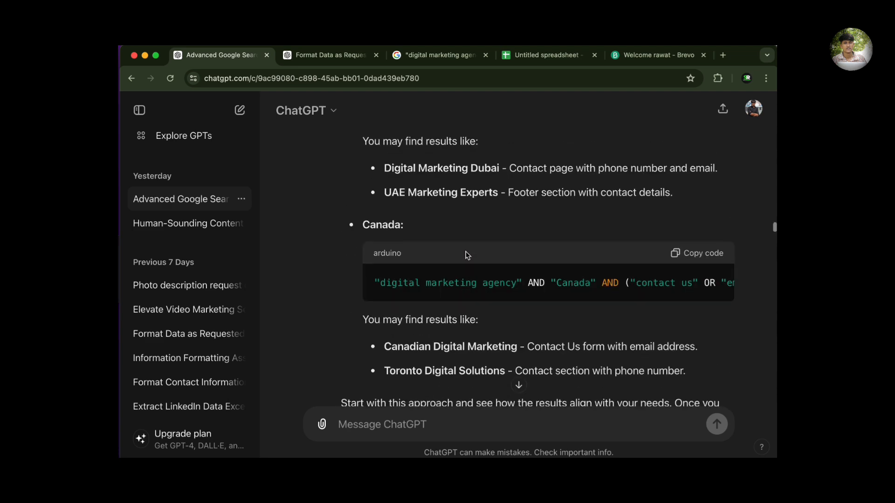
scroll(467, 254, "up", 2)
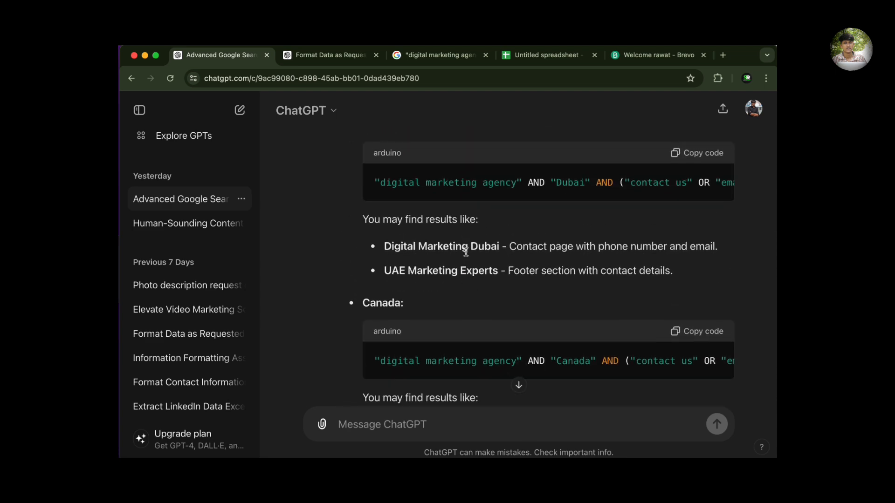
Read the request for contact details in search descriptions and the refined search operators for snippets
scroll(466, 253, "down", 10)
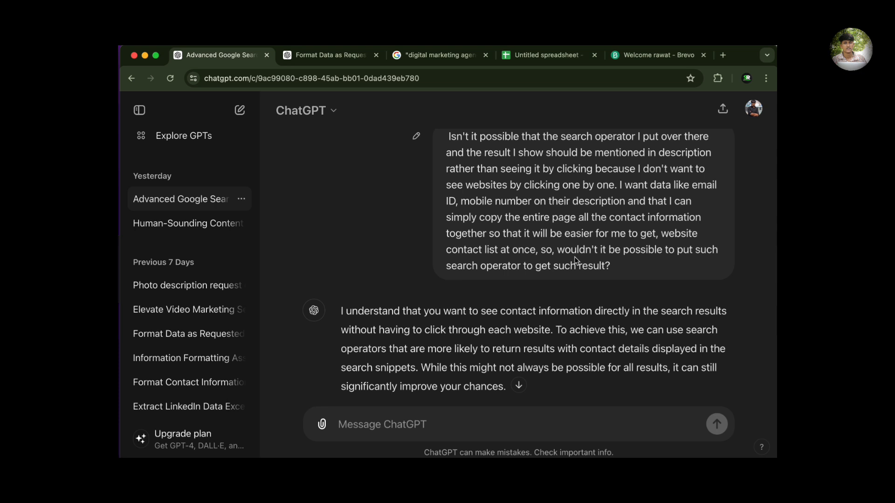
scroll(574, 257, "down", 1)
scroll(575, 258, "down", 5)
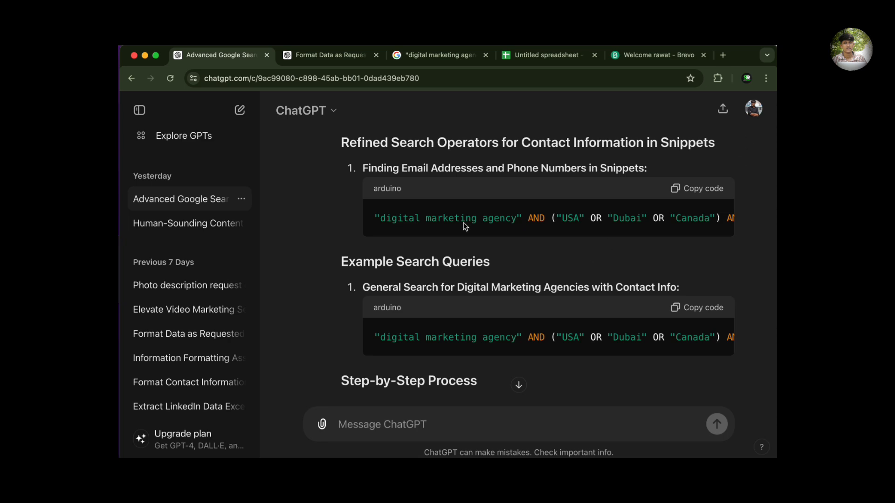
Switch to the Google search results and inspect the full "digital marketing agency" query in the search box
left_click(418, 55)
left_click(317, 106)
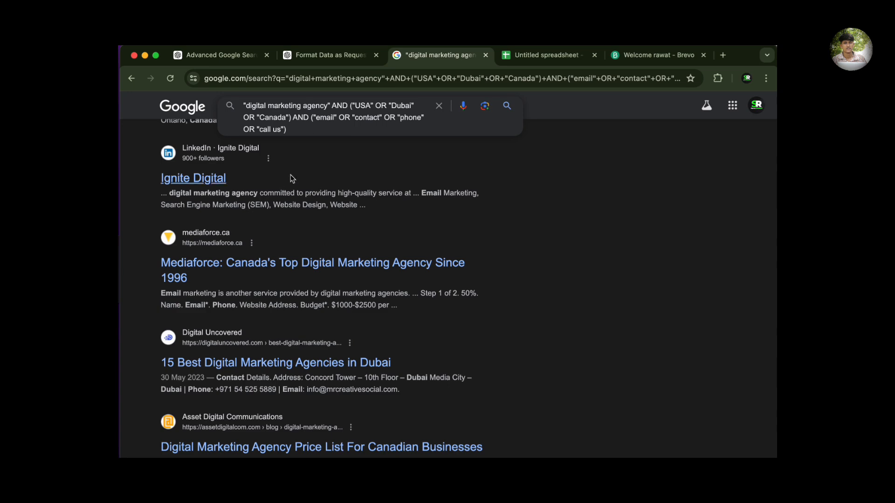
scroll(286, 191, "up", 10)
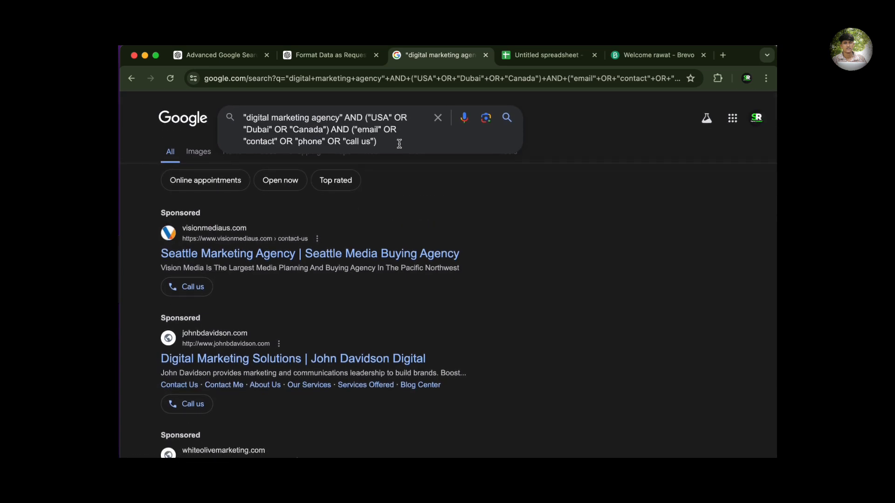
left_click(138, 196)
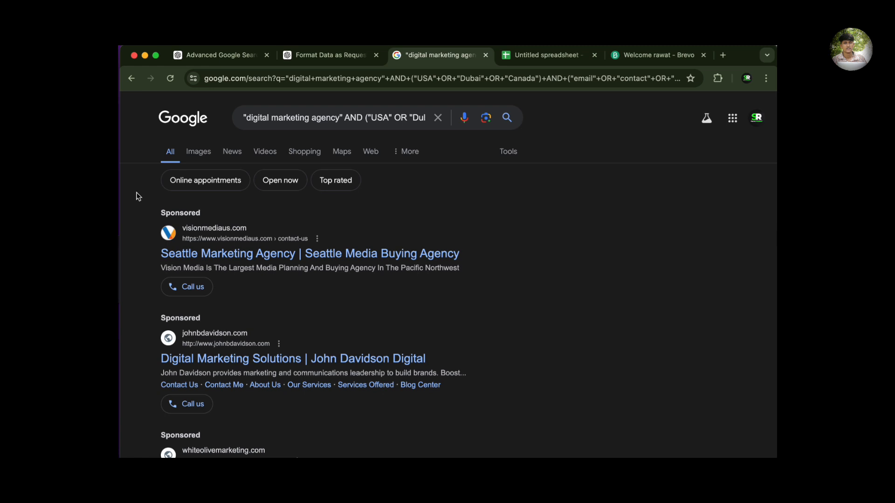
left_click(338, 118)
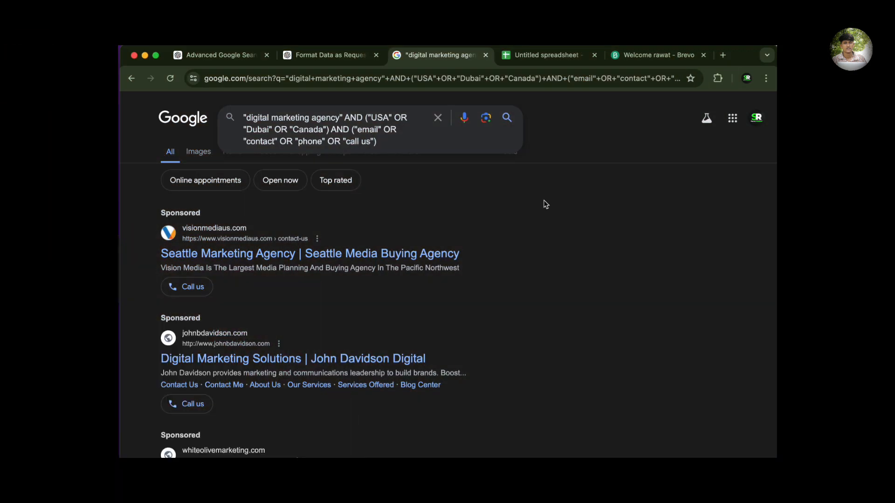
left_click(620, 221)
Examine the search result descriptions down to the page navigation for agency email addresses and phone numbers
scroll(406, 260, "down", 1)
scroll(404, 257, "down", 1)
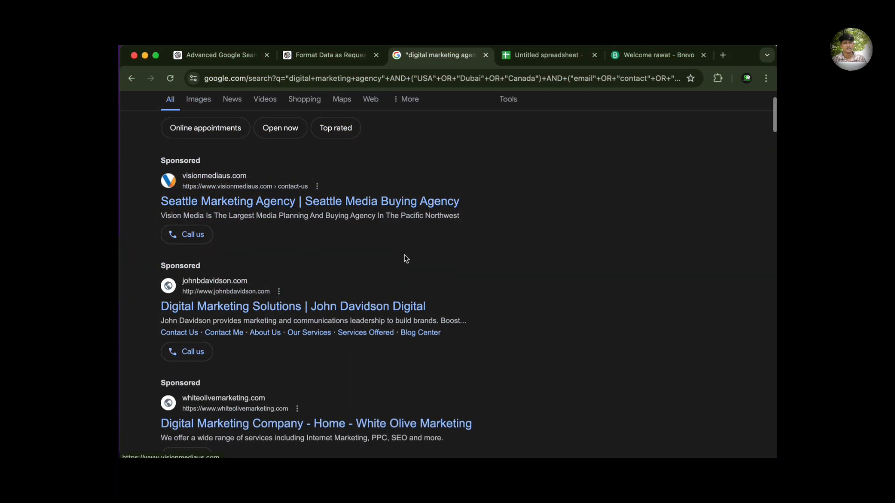
scroll(351, 330, "down", 3)
scroll(350, 329, "down", 4)
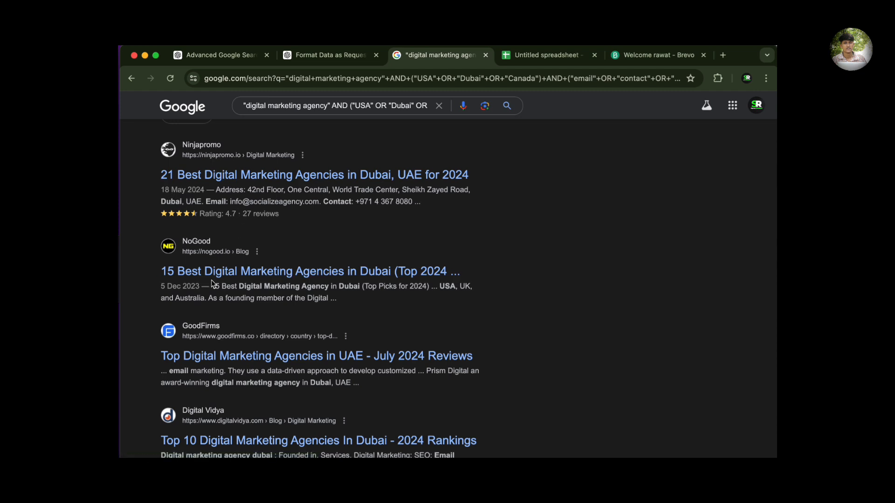
scroll(284, 326, "down", 1)
scroll(277, 345, "down", 1)
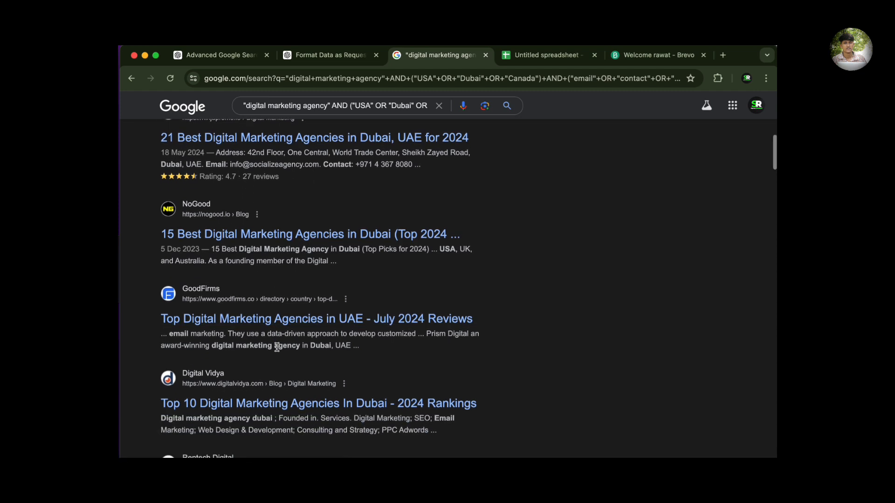
scroll(320, 359, "down", 2)
scroll(317, 359, "down", 4)
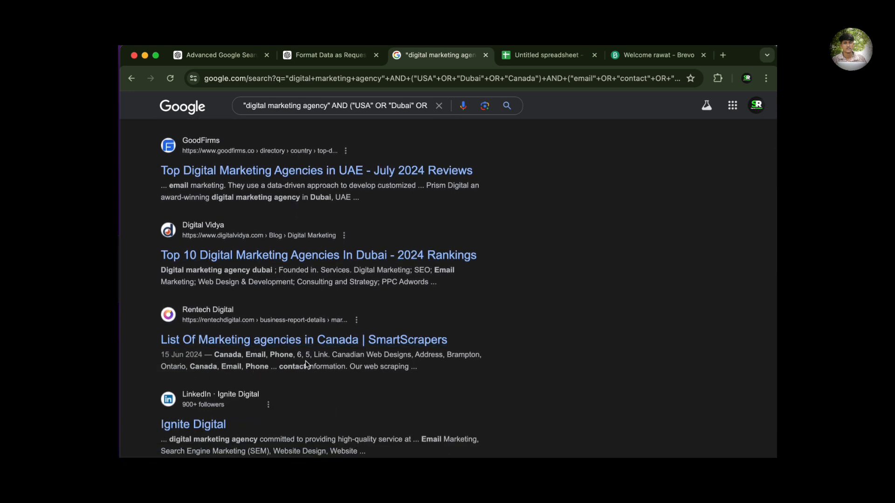
scroll(348, 382, "down", 1)
scroll(348, 382, "down", 6)
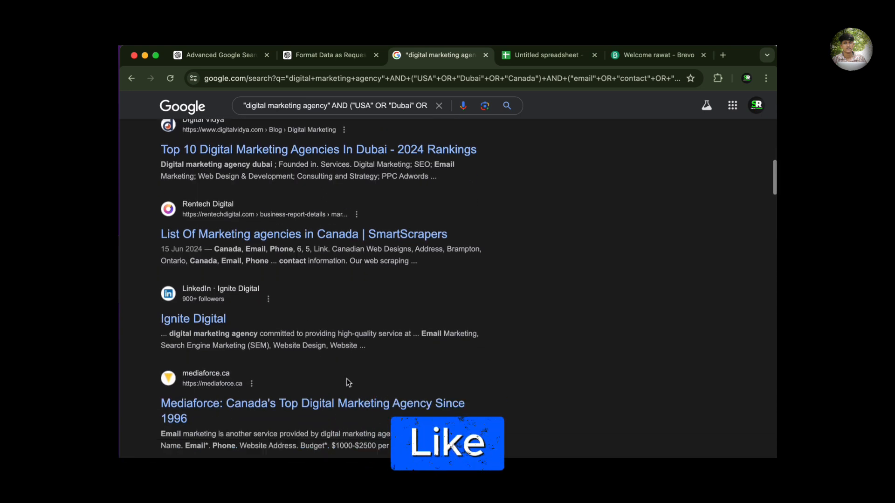
scroll(328, 355, "down", 3)
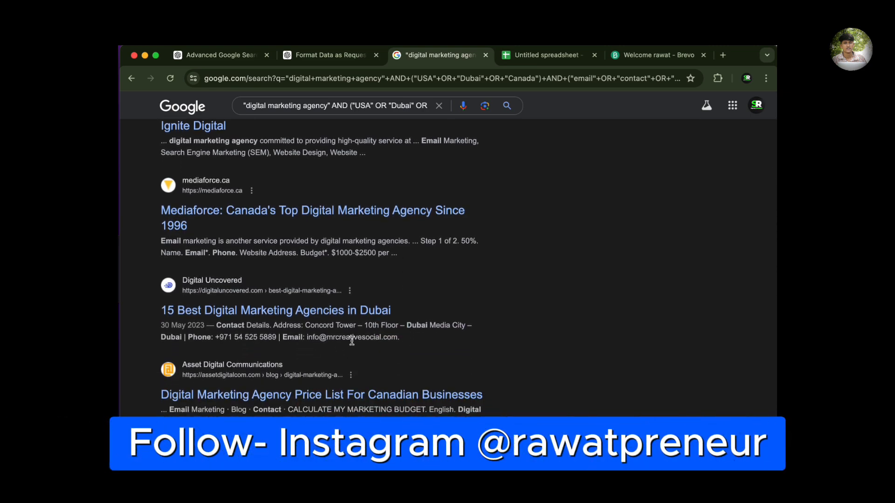
scroll(352, 342, "down", 20)
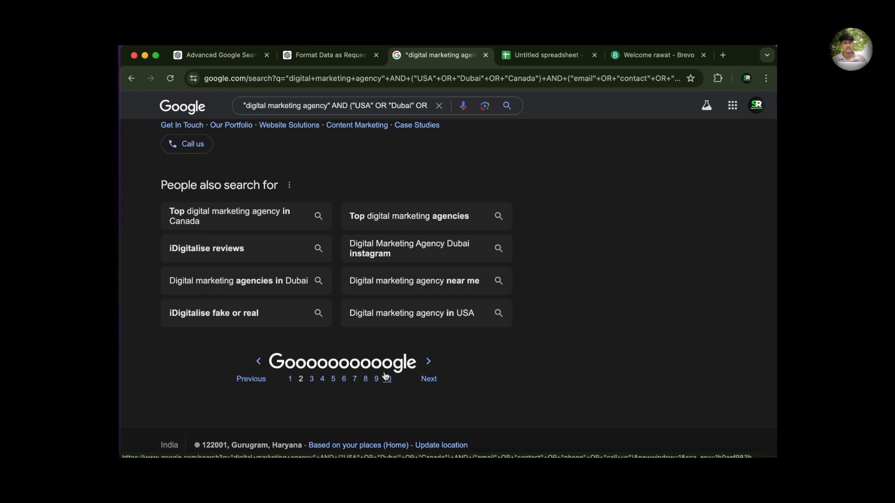
Select the text of the chainreaction.ae search result, including its link, title and contact details
scroll(385, 377, "up", 10)
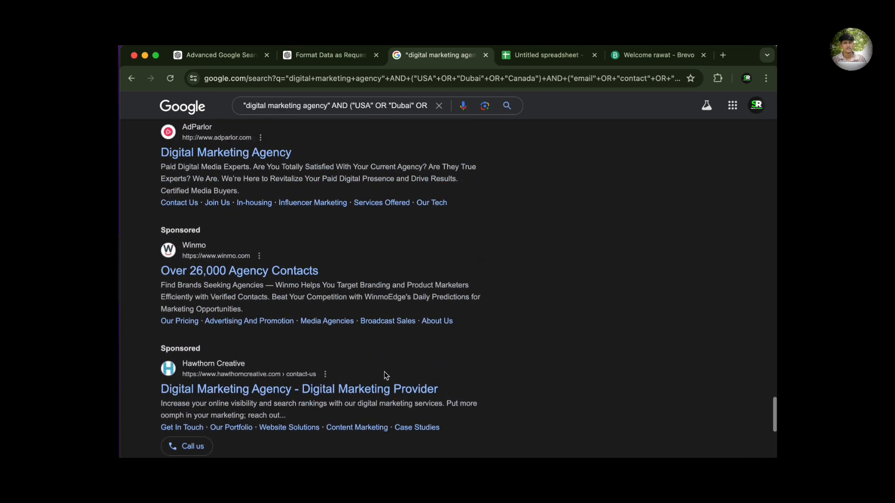
scroll(384, 371, "up", 3)
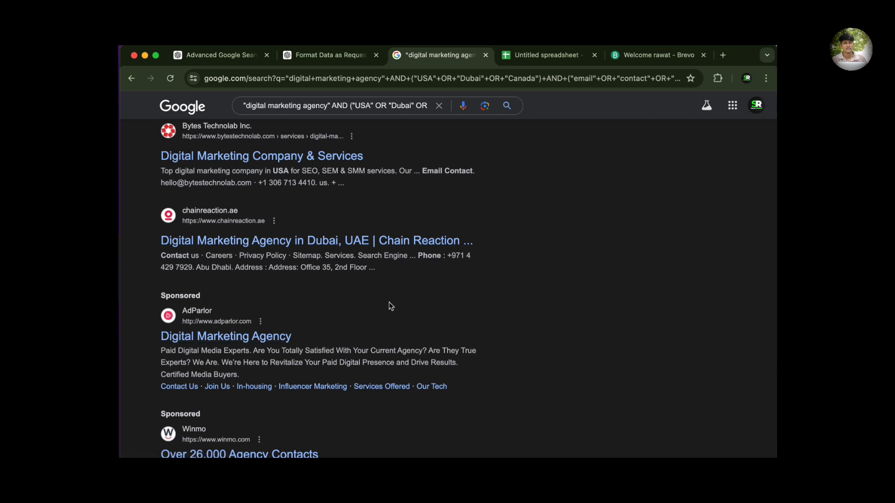
scroll(386, 297, "up", 1)
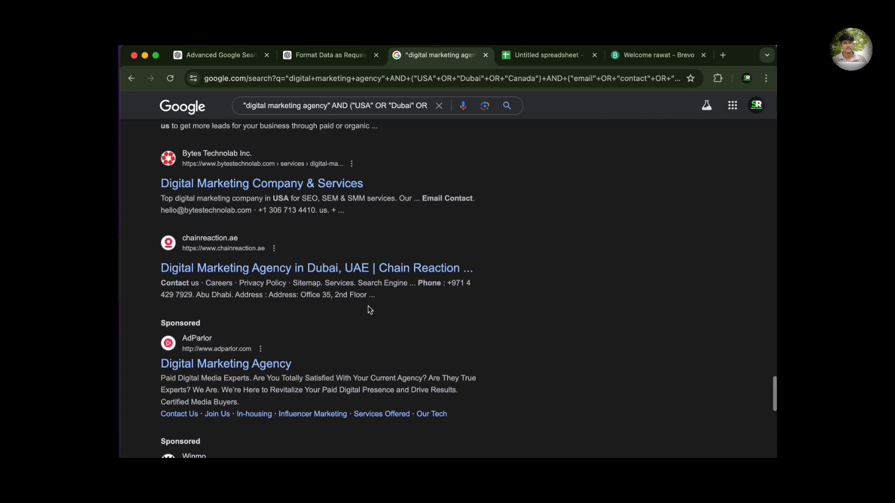
left_click_drag(374, 301, 168, 232)
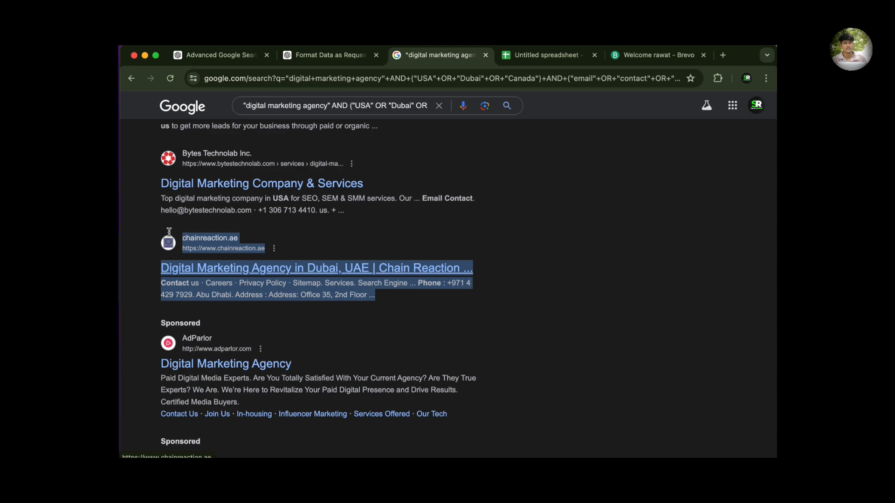
scroll(169, 232, "up", 20)
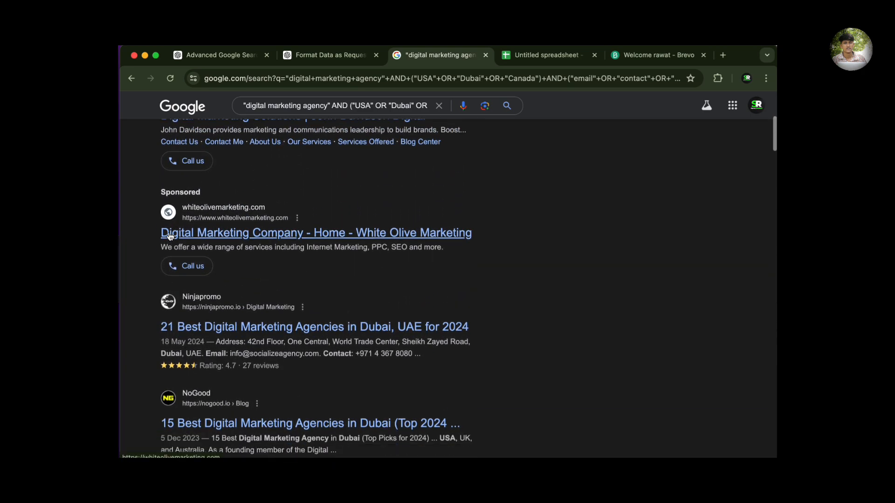
Select the Ninjapromo search result's text, and read the formatting request and raw contact data in the Format Data chat
left_click_drag(162, 312, 305, 368)
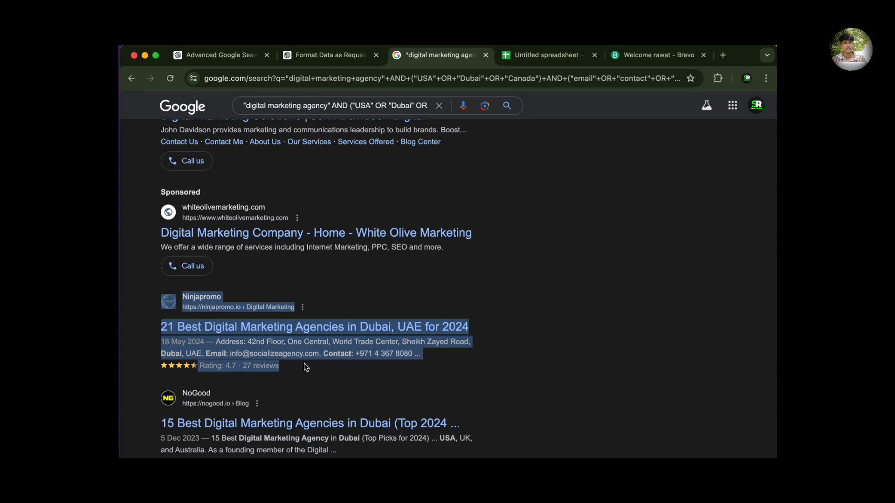
left_click(329, 55)
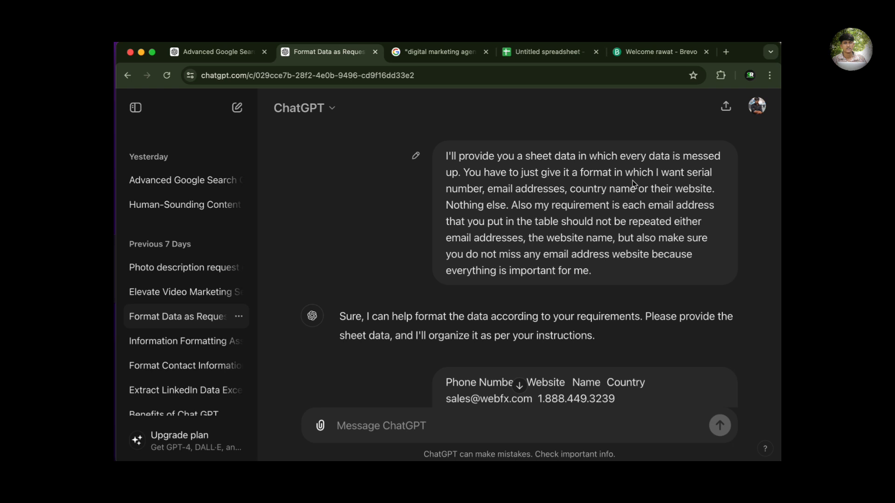
scroll(633, 183, "down", 5)
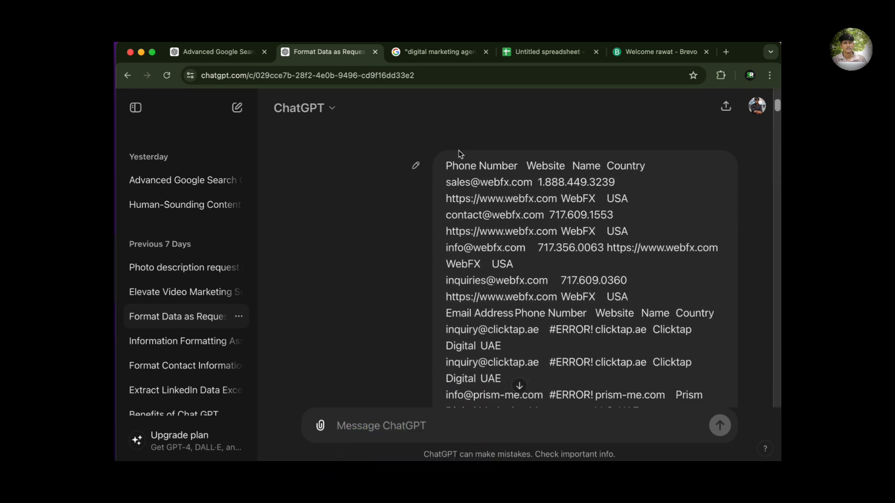
scroll(502, 278, "down", 5)
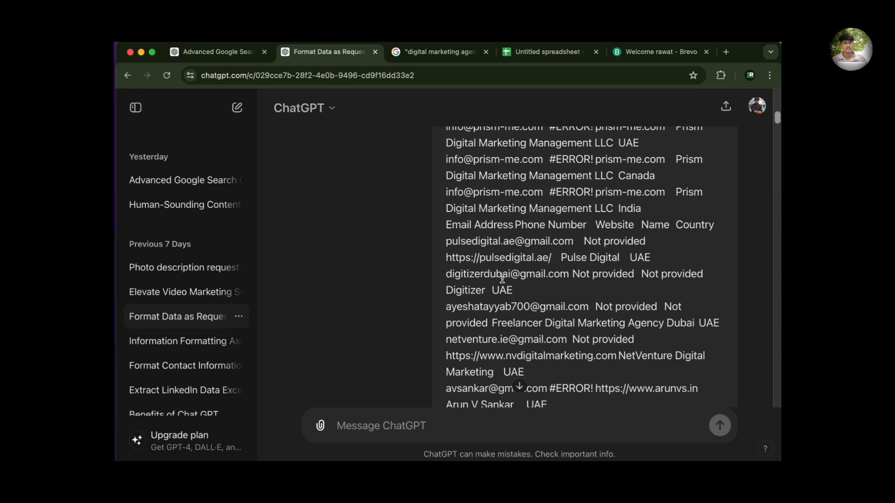
scroll(502, 279, "down", 20)
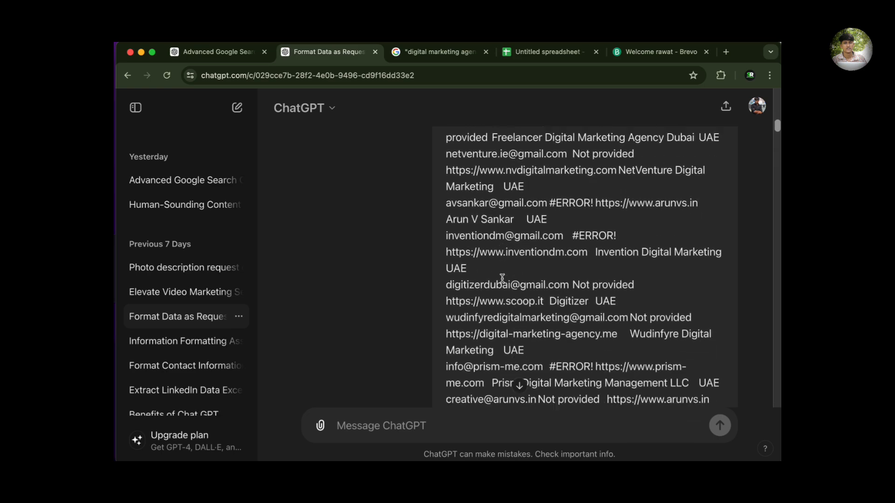
scroll(502, 278, "down", 20)
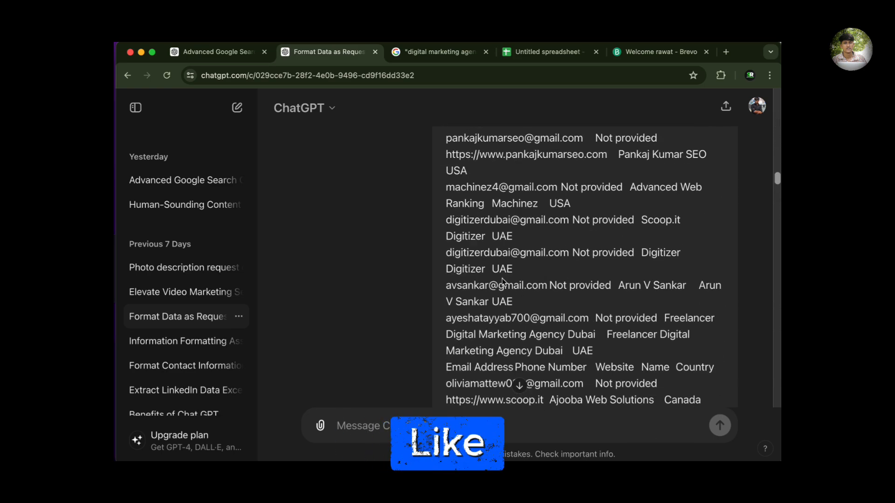
scroll(502, 279, "down", 20)
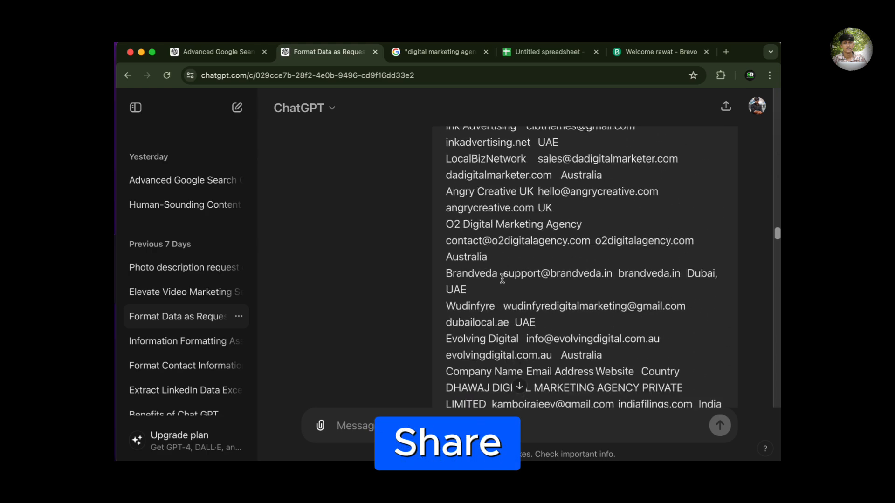
scroll(503, 282, "up", 10)
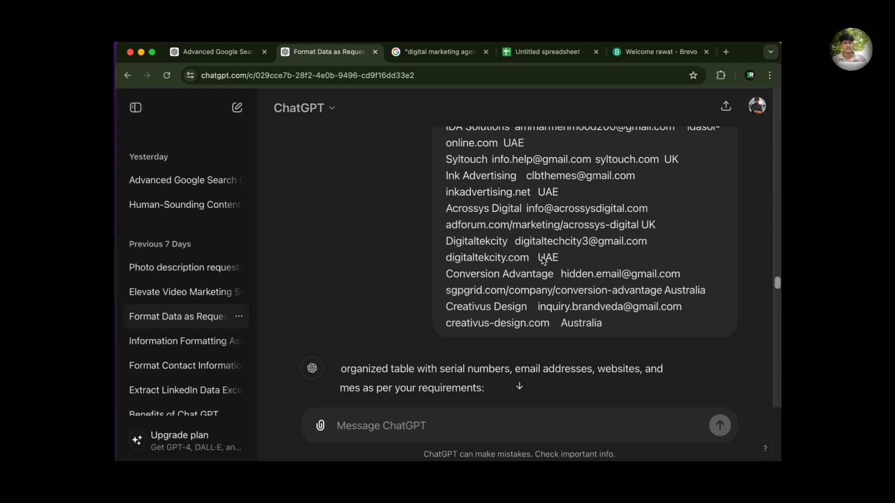
Examine the serial number, email address, website and country columns of the organized table in ChatGPT's reply
scroll(544, 261, "down", 5)
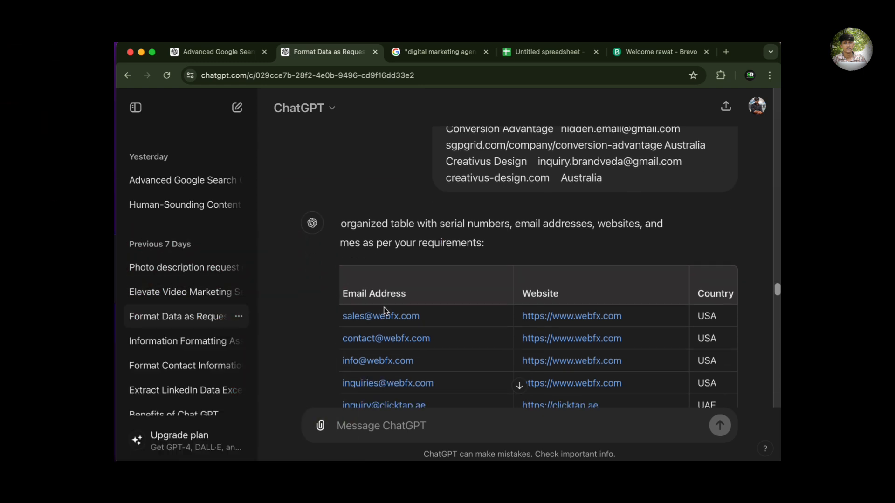
scroll(429, 330, "down", 5)
scroll(429, 331, "left", 1)
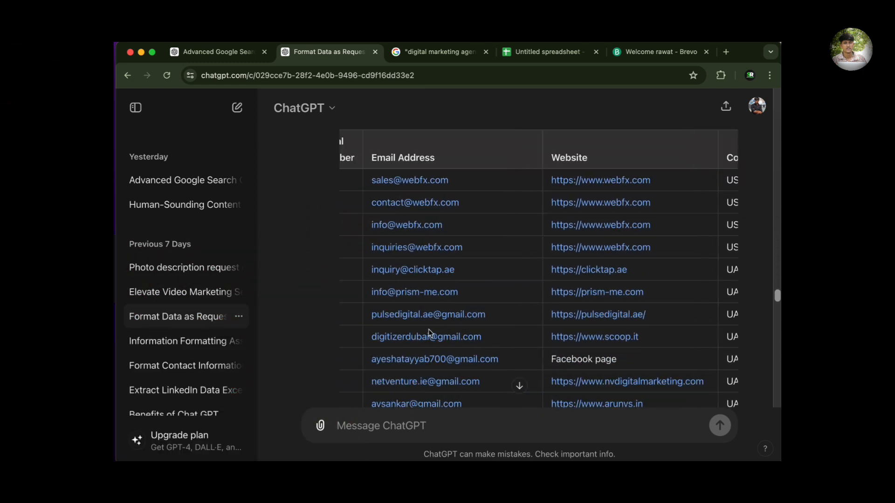
scroll(429, 329, "left", 3)
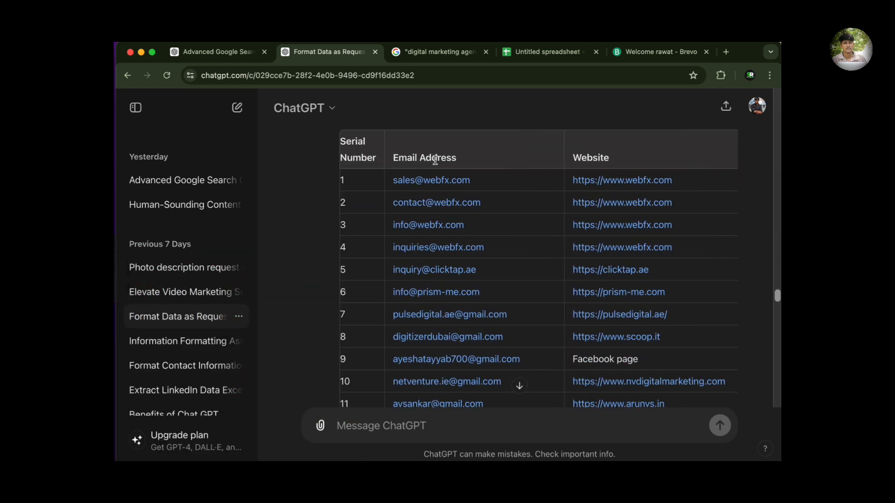
scroll(612, 168, "right", 2)
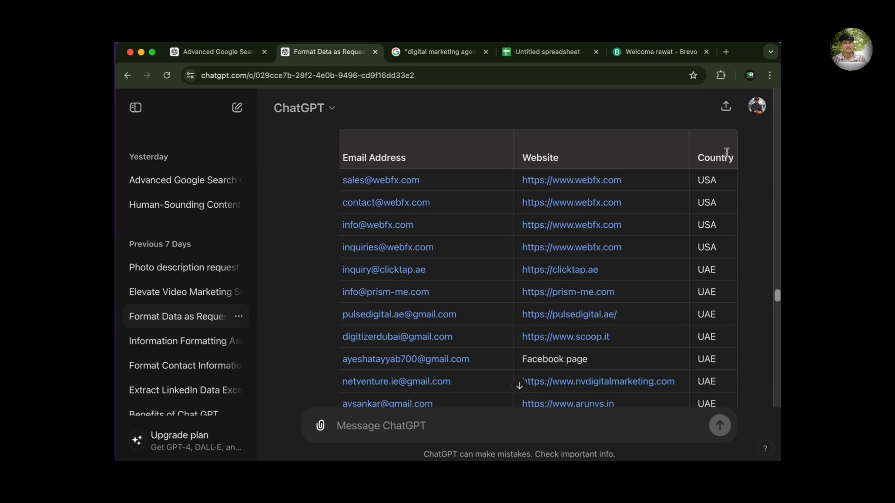
Look through the middle rows of the organized table, comparing email addresses, websites and countries
scroll(631, 237, "down", 5)
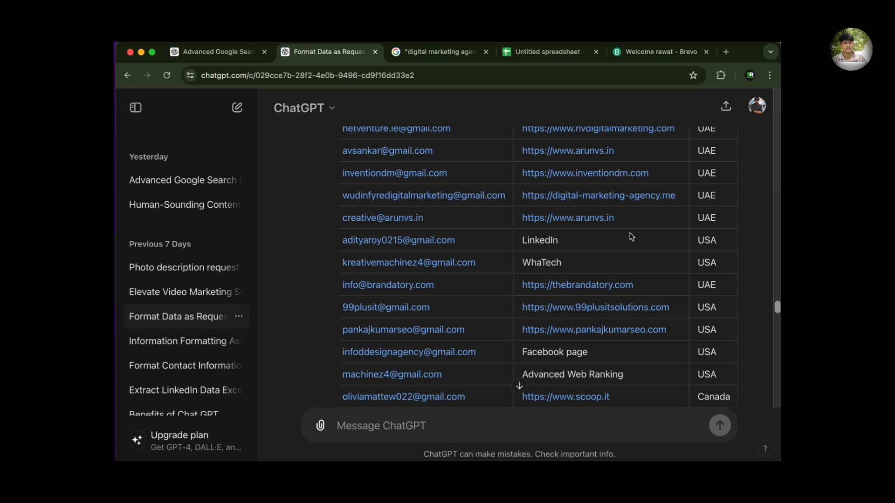
scroll(631, 236, "left", 1)
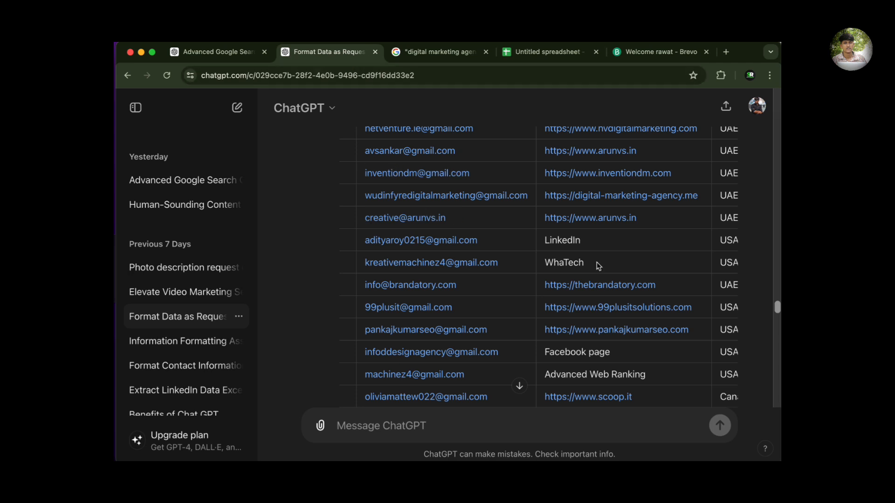
scroll(598, 263, "right", 1)
scroll(598, 265, "left", 2)
scroll(598, 266, "down", 5)
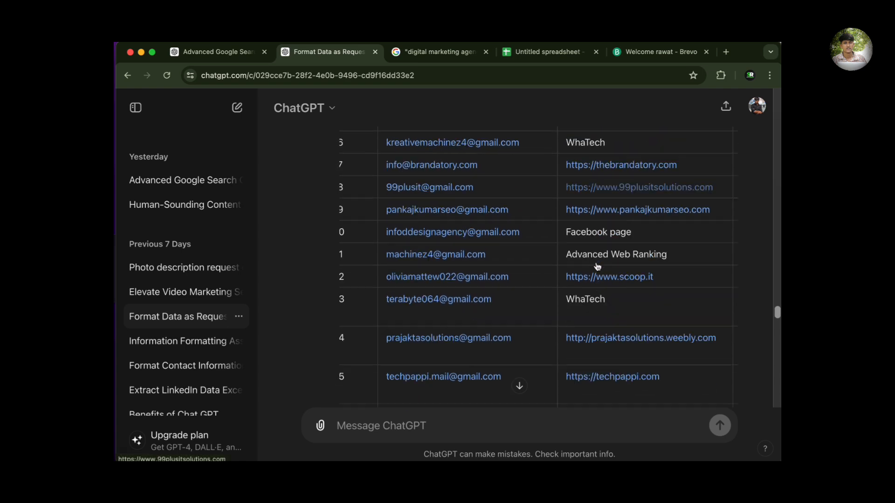
scroll(598, 266, "right", 2)
scroll(598, 266, "up", 1)
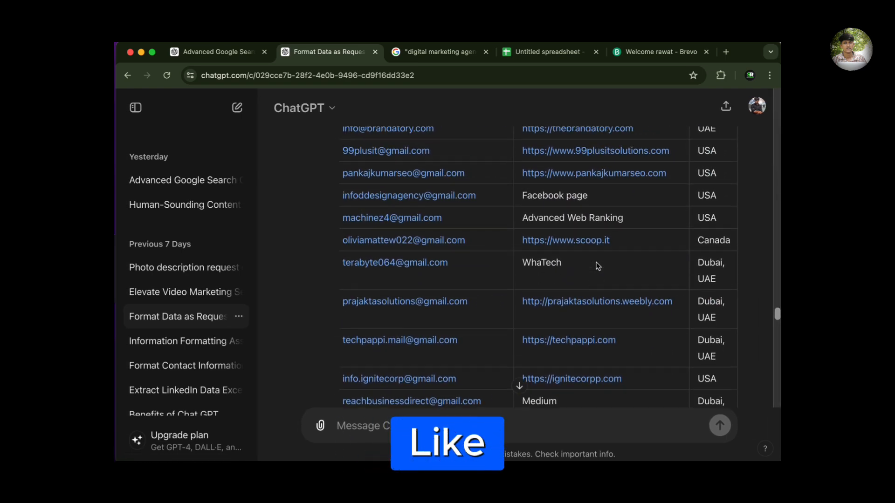
scroll(598, 265, "up", 10)
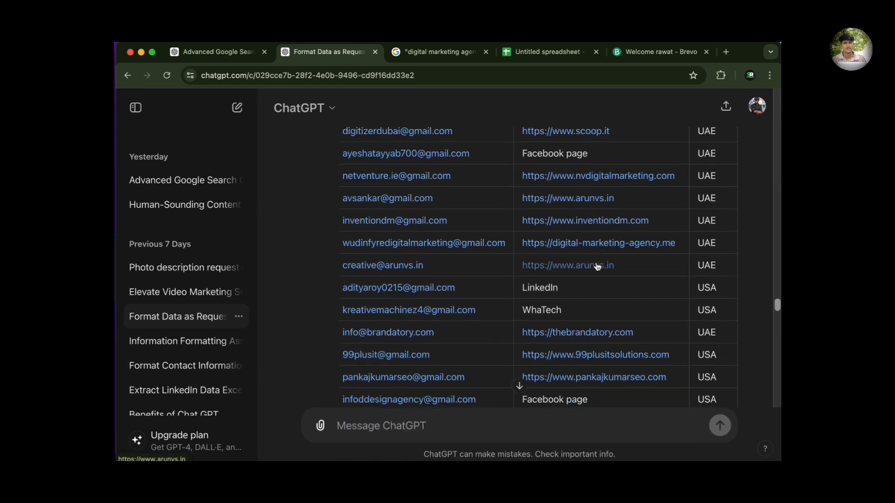
Review the rest of the organized contact table down to the closing note below it
scroll(598, 266, "down", 1)
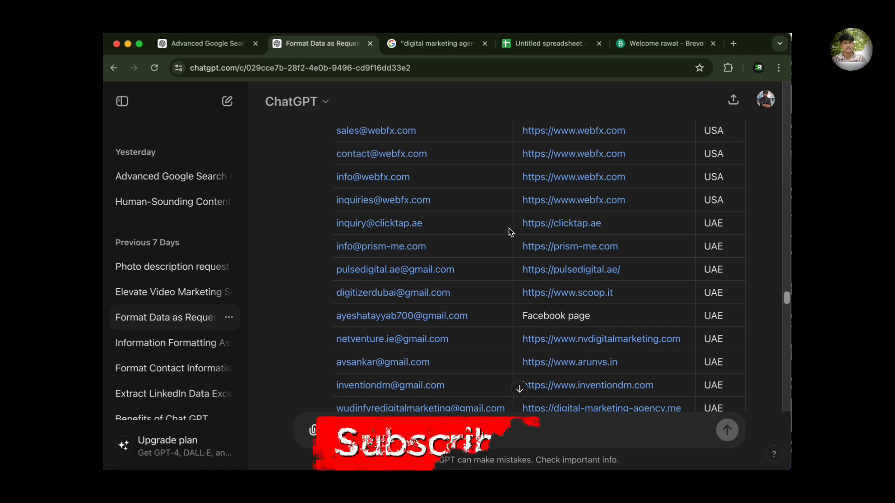
scroll(512, 226, "down", 10)
scroll(510, 232, "down", 15)
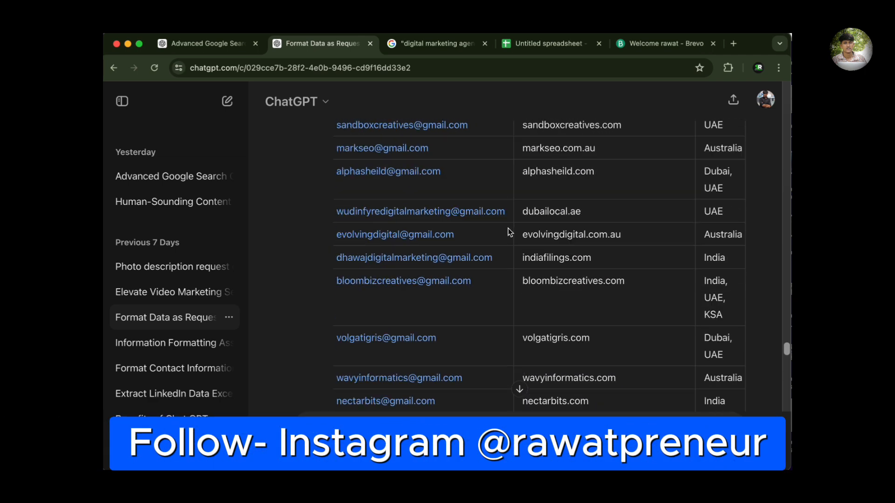
scroll(509, 231, "down", 15)
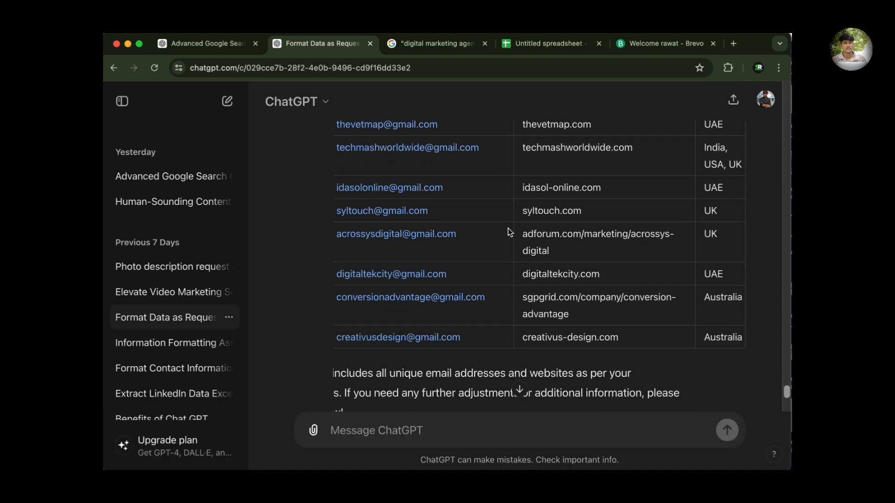
scroll(510, 232, "up", 3)
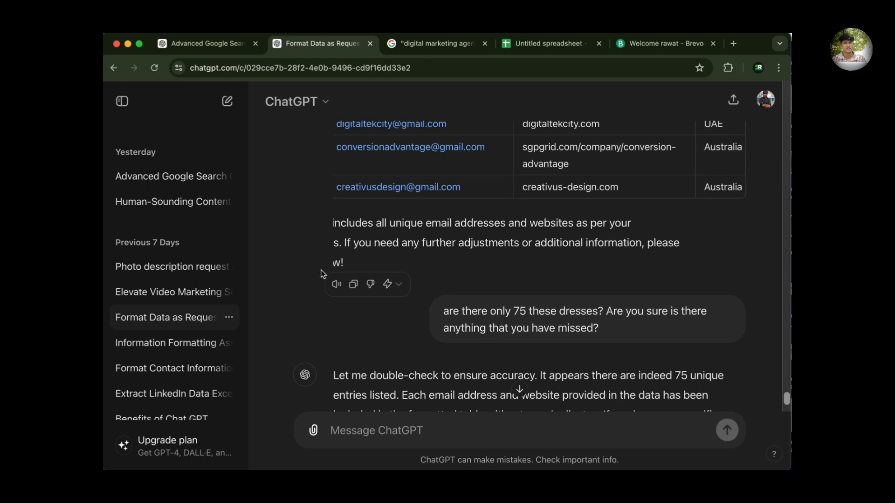
Copy ChatGPT's complete table reply, and try selecting the last rows of the table
left_click(354, 285)
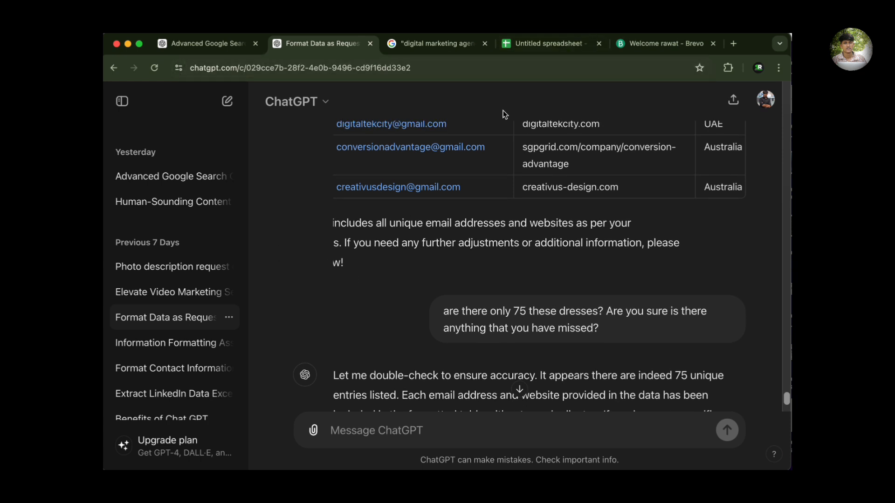
scroll(477, 157, "up", 5)
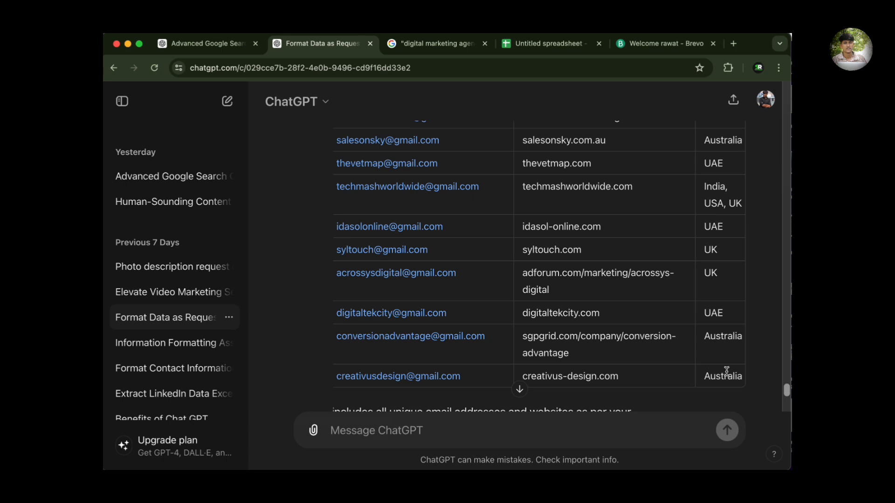
left_click_drag(743, 381, 392, 167)
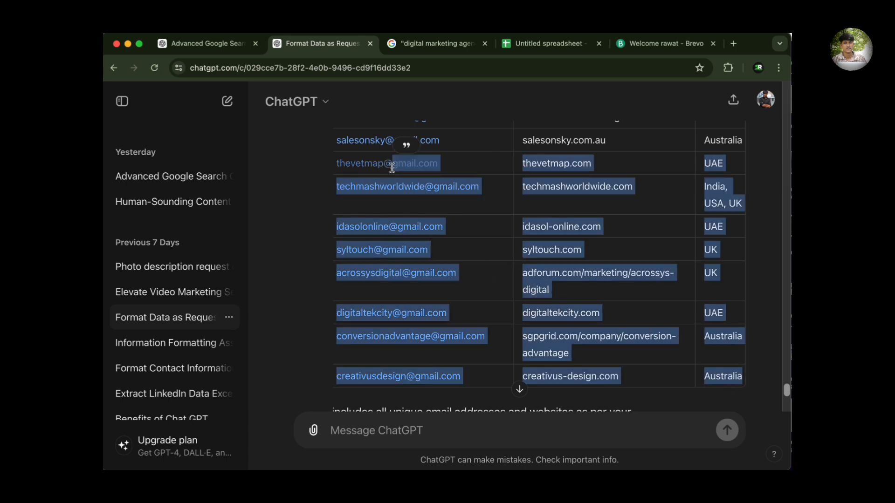
left_click(289, 159)
scroll(371, 206, "down", 3)
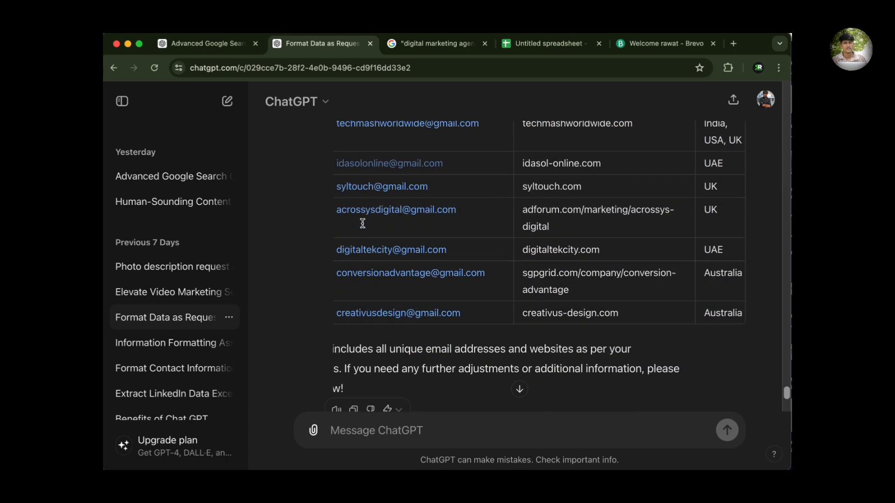
Paste the copied reply at cell A82 of the untitled spreadsheet, and undo the paste
left_click(546, 46)
scroll(423, 289, "down", 20)
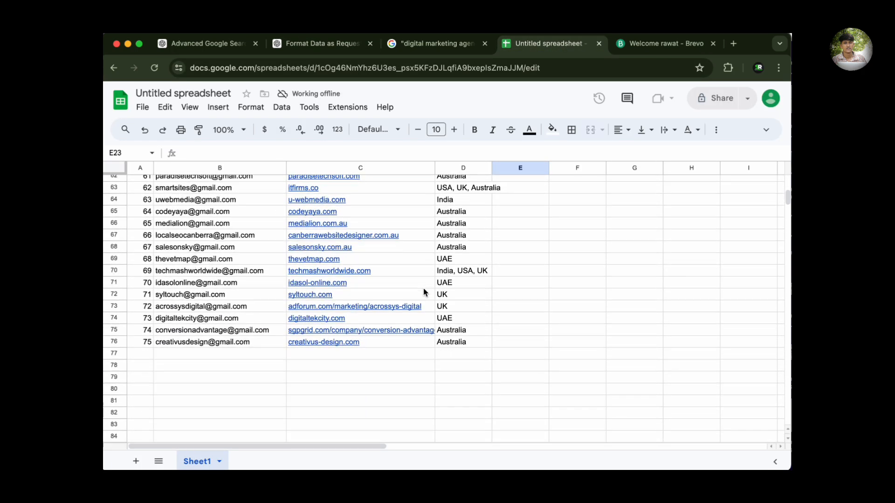
scroll(424, 292, "down", 7)
left_click(145, 189)
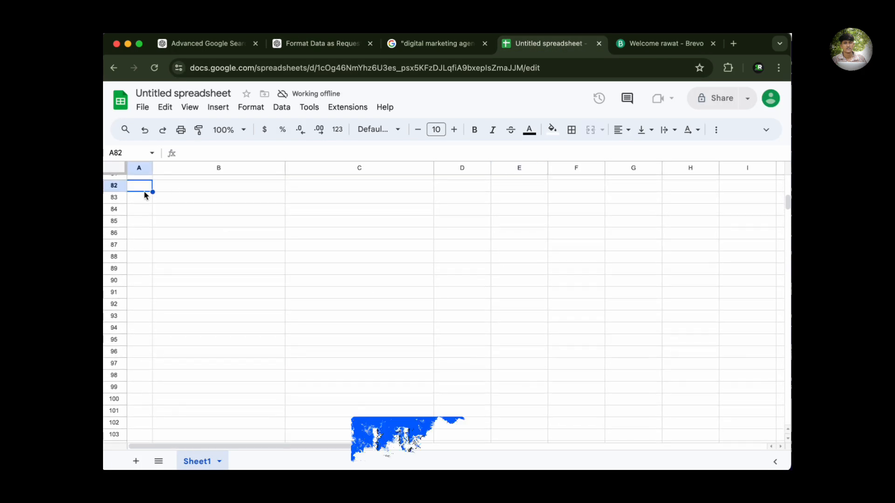
key("super+v")
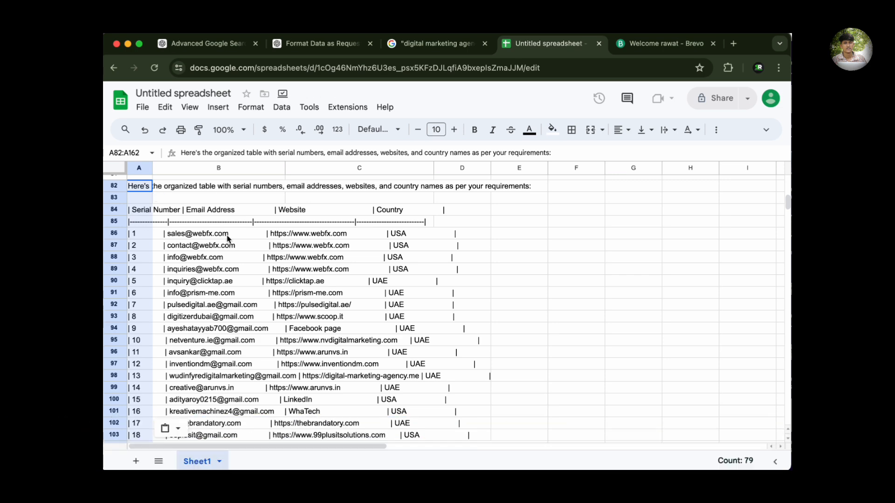
key("super+z")
scroll(227, 238, "up", 10)
scroll(228, 238, "up", 9)
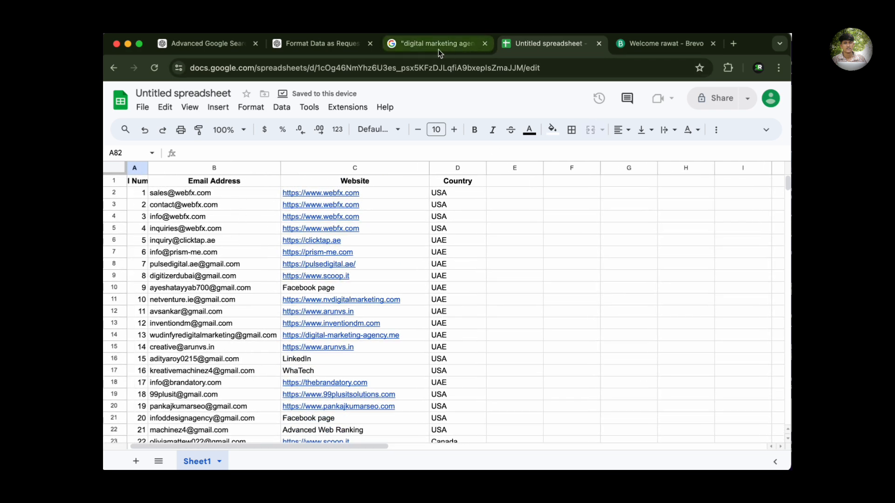
Return to the Format Data chat and select rows 70 to 75 of the organized table
left_click(321, 45)
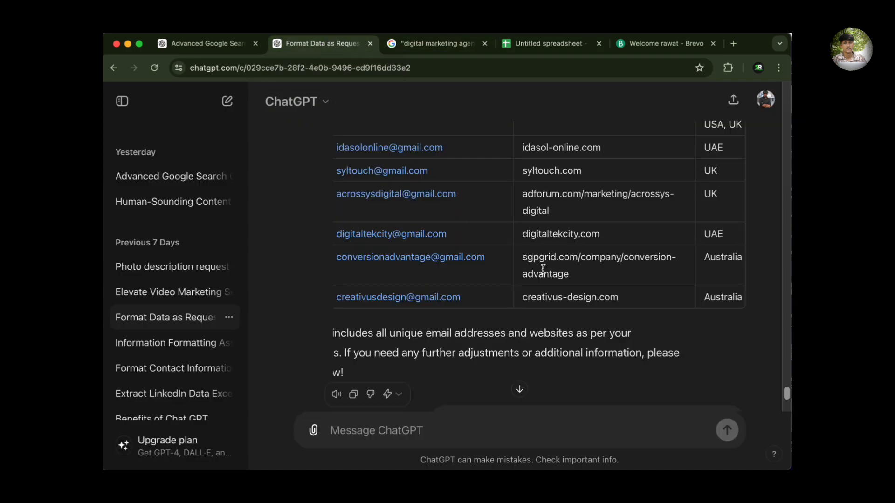
left_click_drag(740, 301, 315, 134)
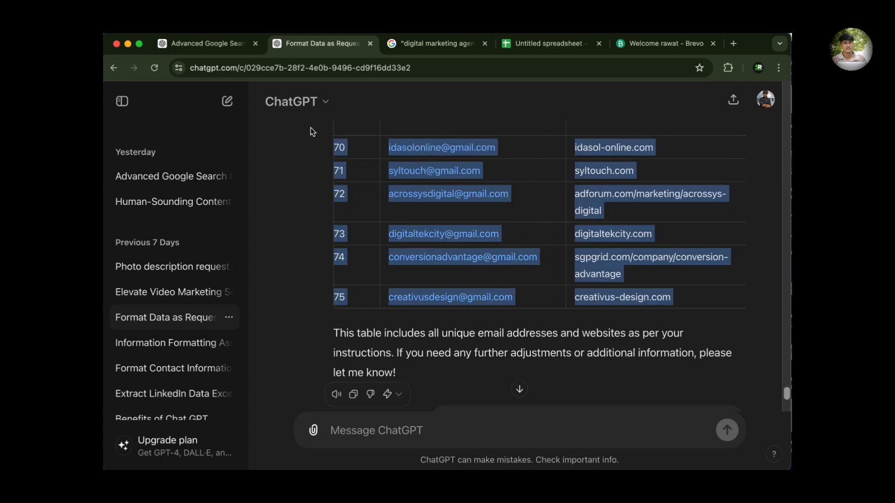
Return to the untitled spreadsheet and look over its contact table of e-mail addresses, websites and countries
left_click(521, 51)
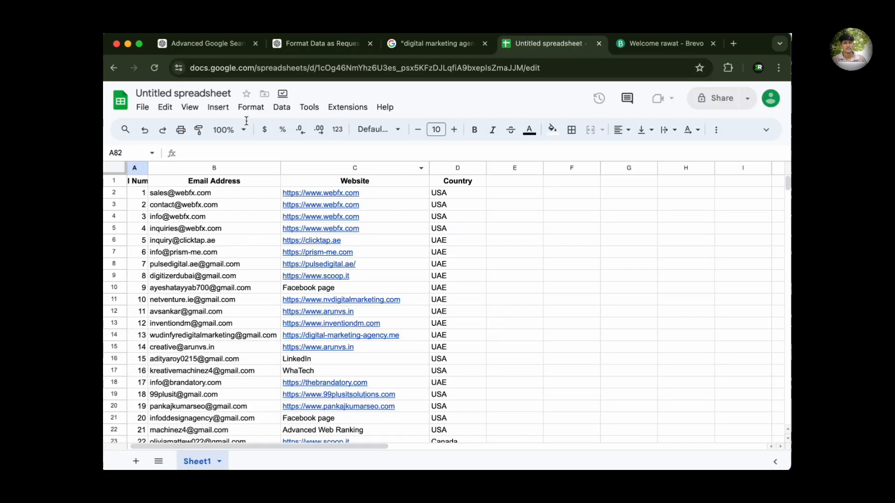
mouse_move(330, 254)
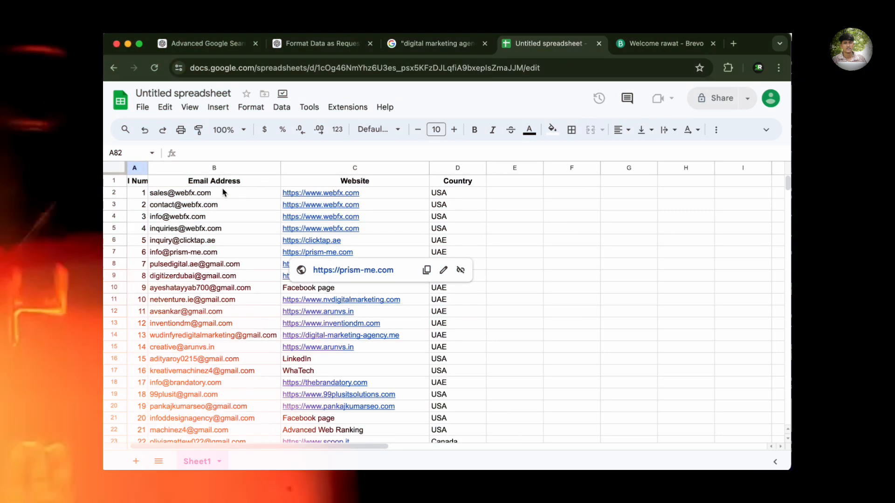
scroll(232, 250, "down", 1)
scroll(232, 250, "up", 1)
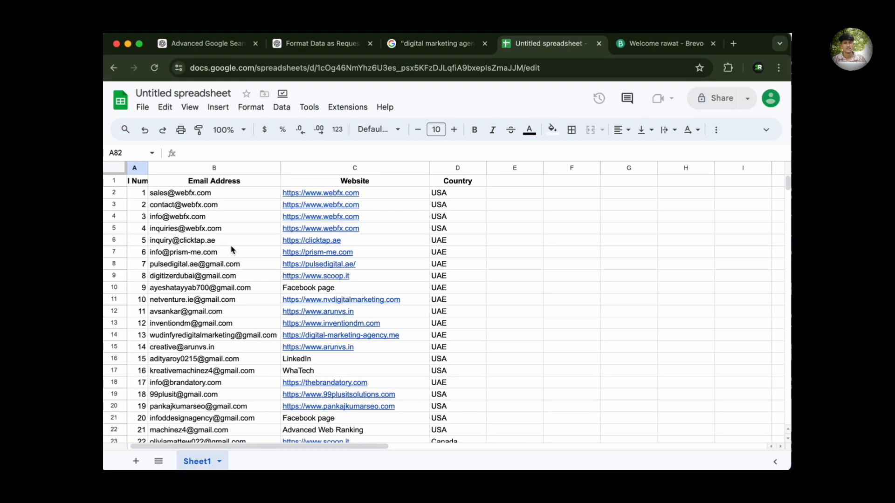
left_click(206, 95)
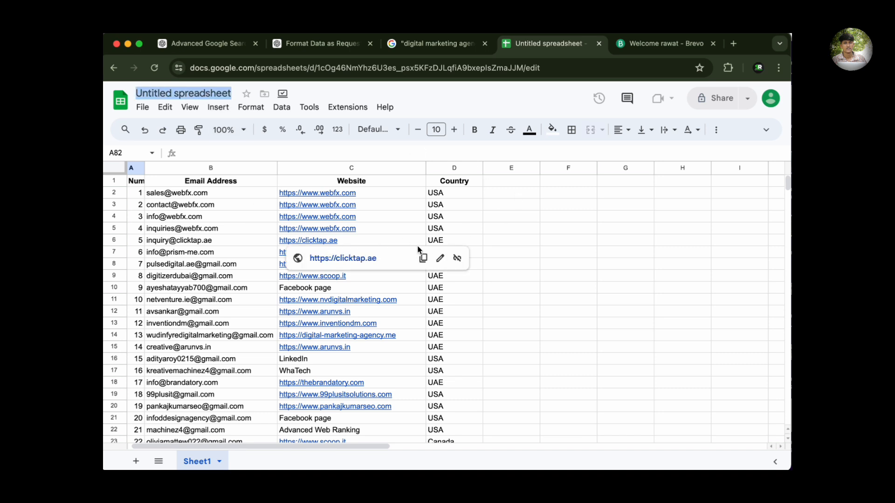
Switch to Brevo, close the stray process information window, and open the contact database to look through its contacts
left_click(672, 41)
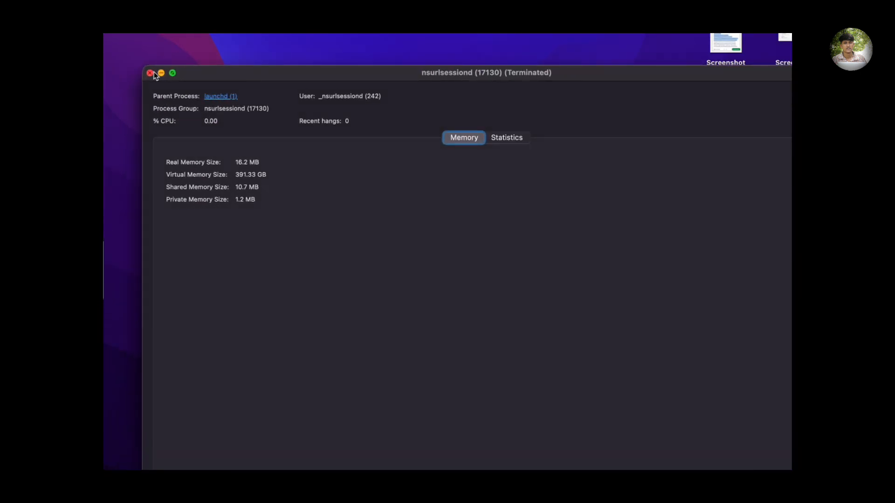
left_click(150, 73)
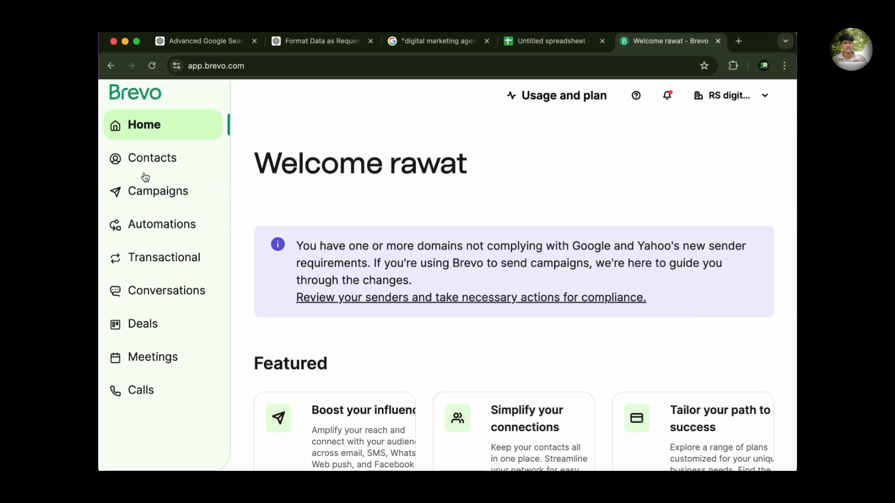
left_click(145, 170)
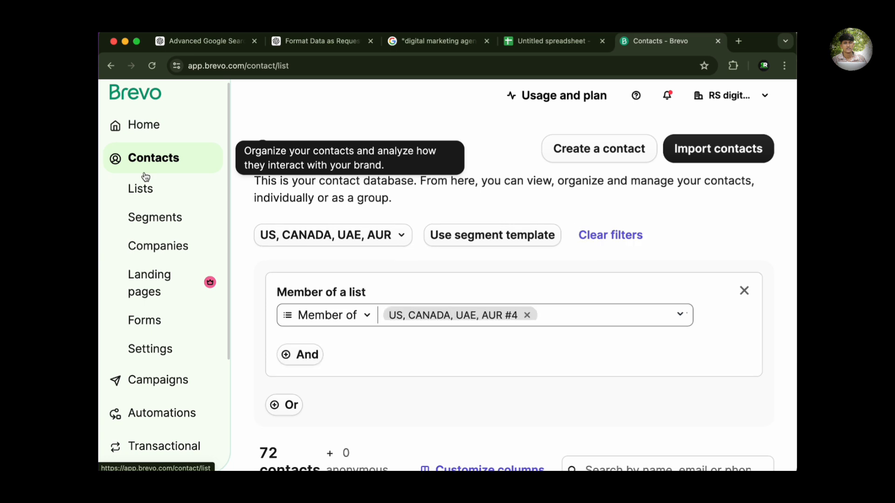
scroll(379, 447, "down", 5)
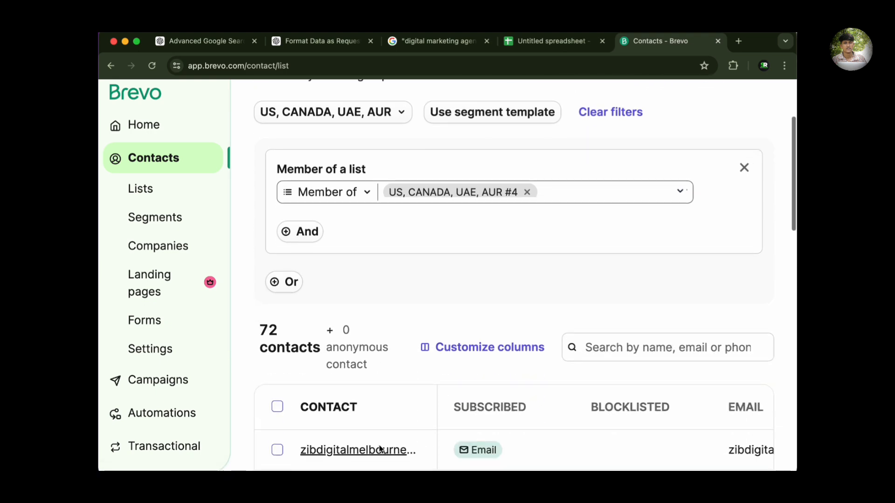
scroll(380, 449, "down", 15)
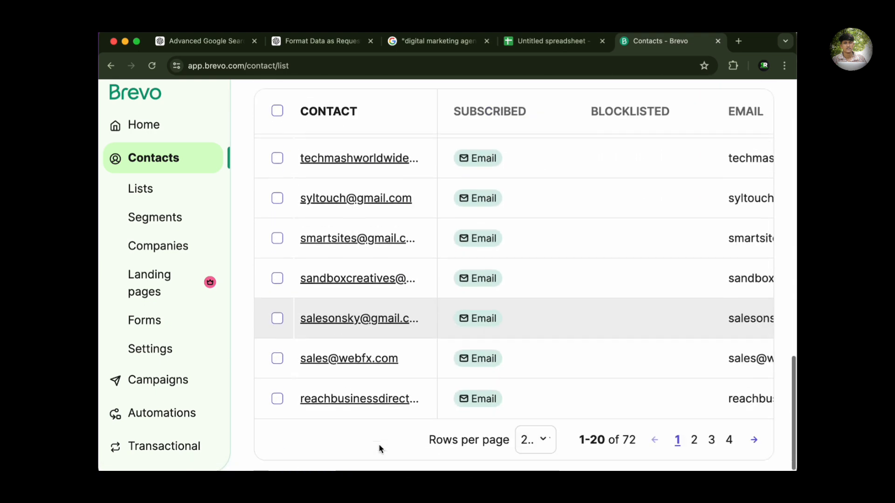
scroll(379, 447, "up", 20)
scroll(380, 448, "down", 2)
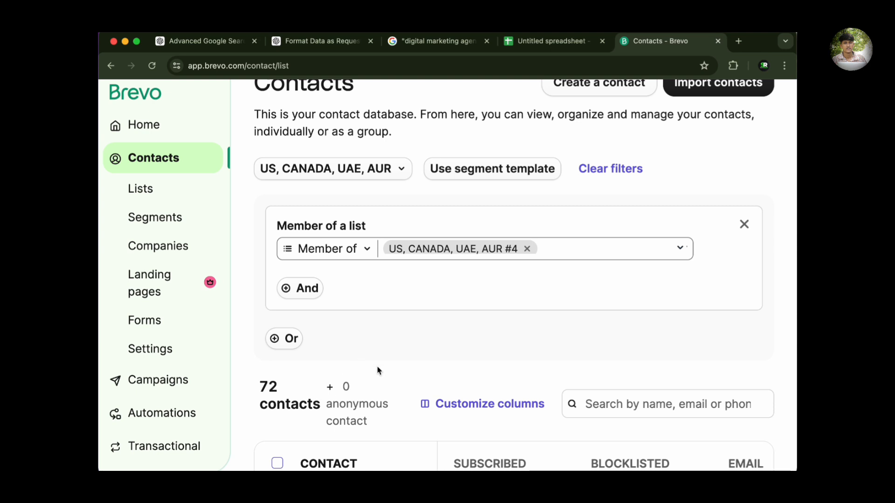
scroll(377, 367, "up", 2)
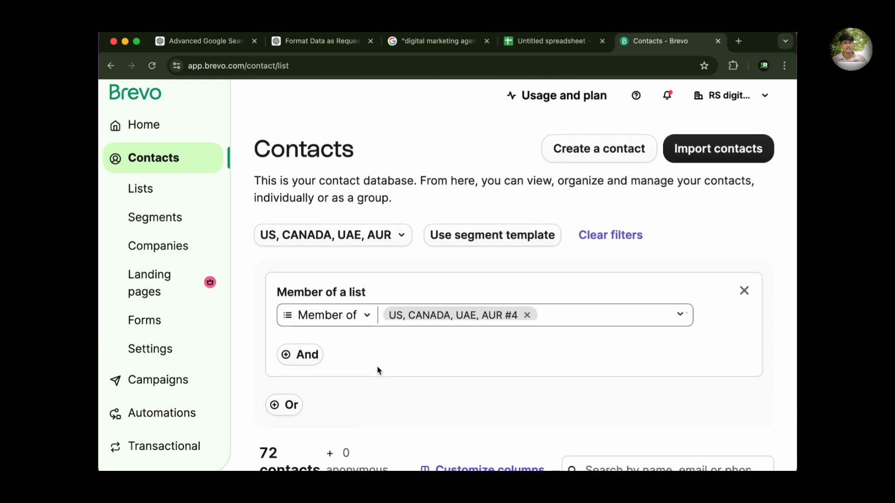
left_click(596, 152)
scroll(693, 287, "down", 6)
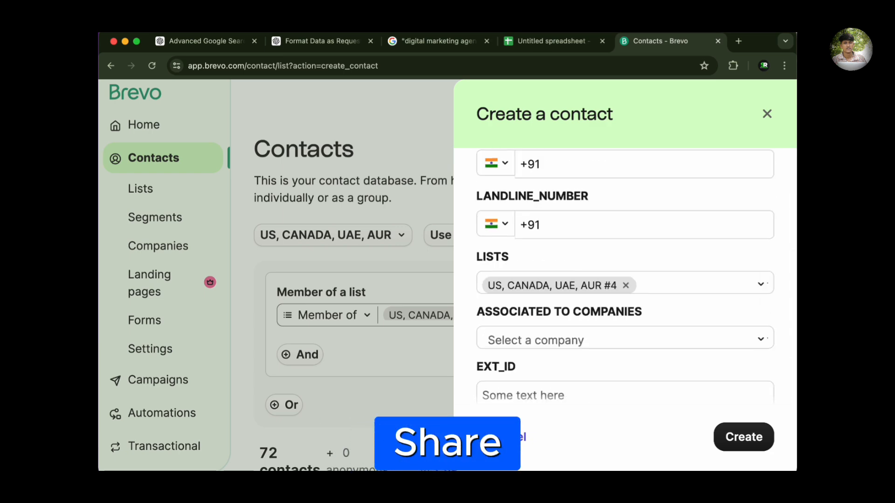
left_click(767, 114)
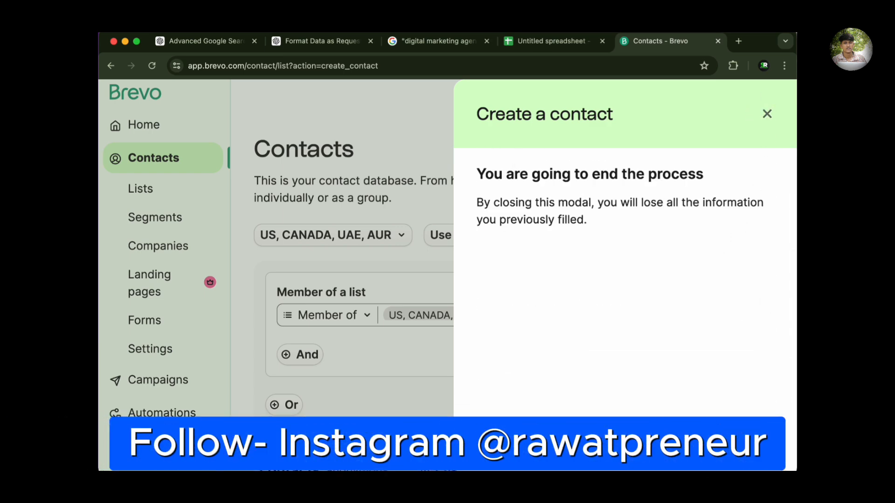
left_click(746, 435)
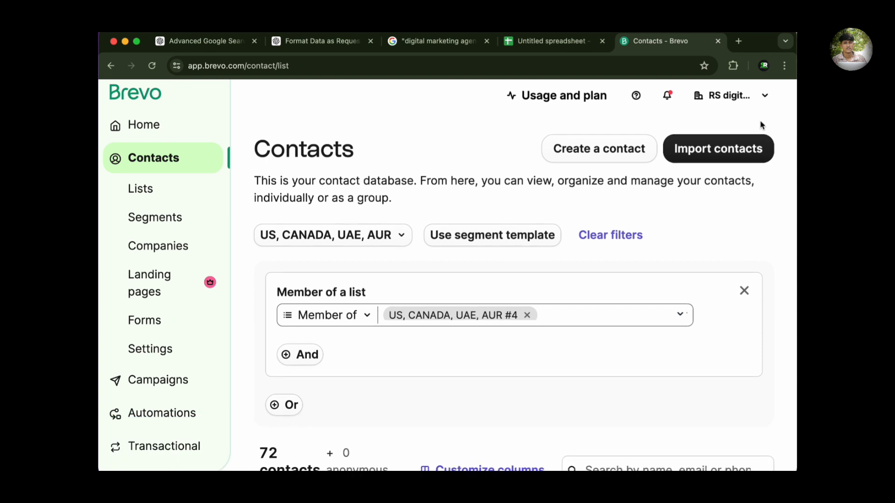
Start a bulk contact import using the copy-paste method
left_click(724, 160)
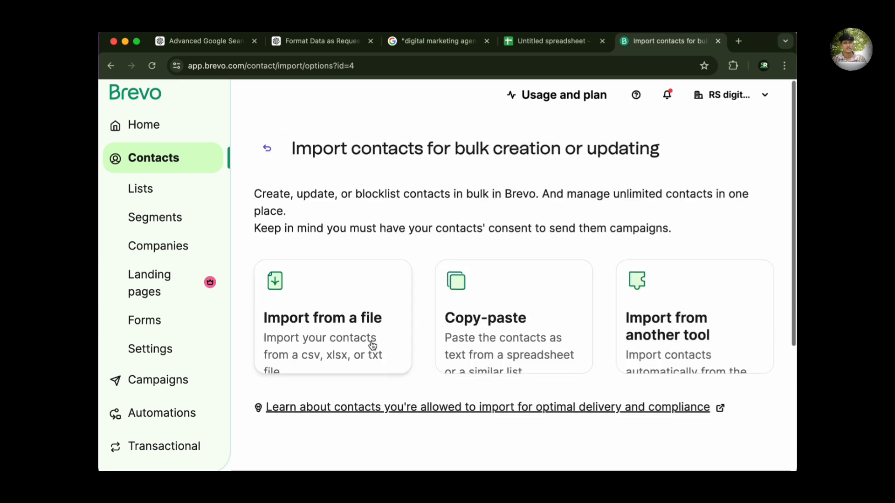
scroll(375, 335, "down", 1)
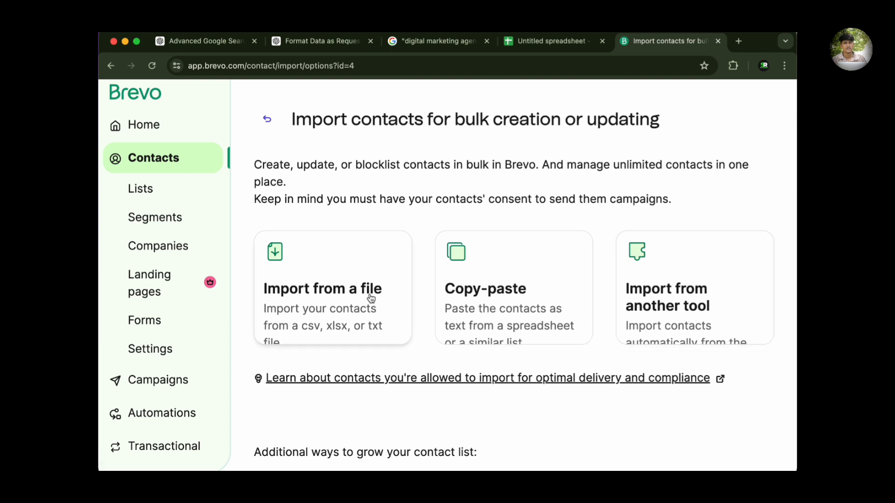
left_click(520, 311)
scroll(518, 306, "down", 1)
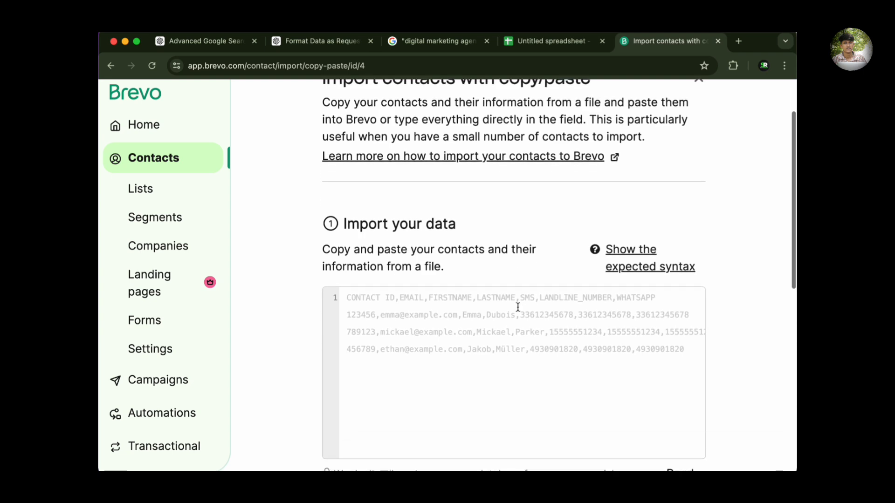
Copy the e-mail addresses in cells B2:B76 of the untitled spreadsheet
key("ctrl+shift+Tab")
left_click_drag(145, 193, 238, 282)
scroll(193, 277, "down", 5)
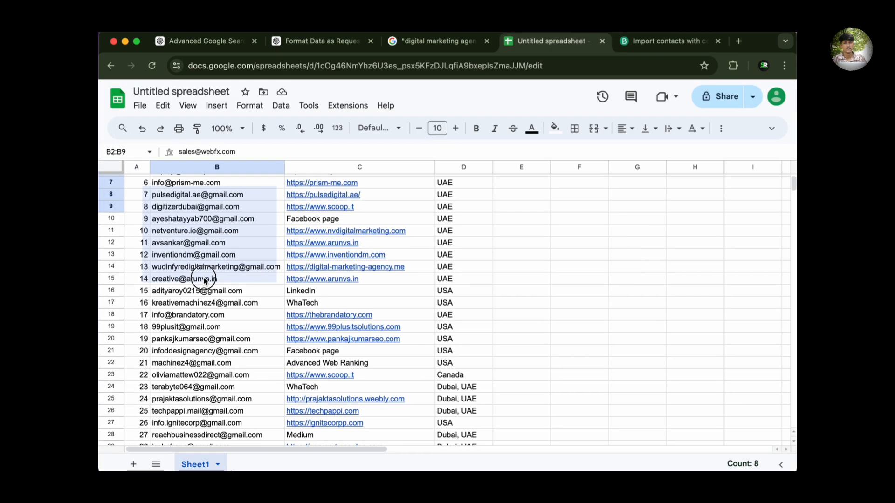
scroll(204, 281, "down", 10)
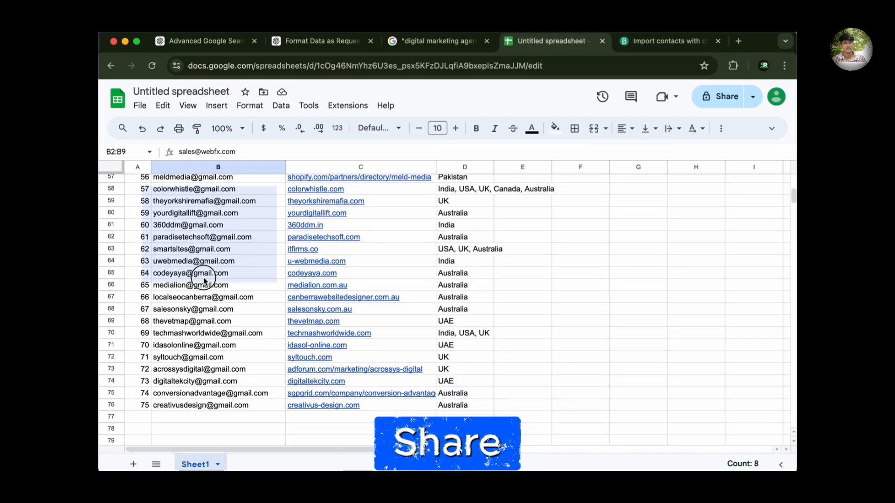
scroll(204, 281, "down", 1)
left_click(203, 310, "shift")
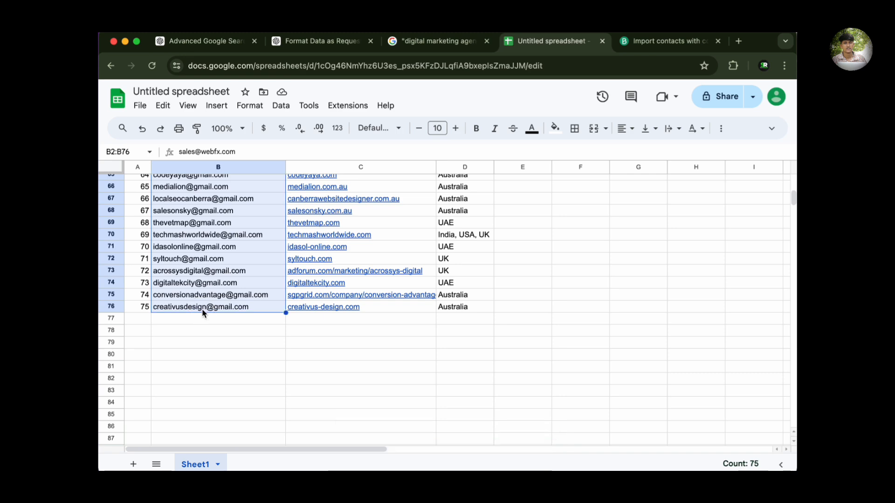
key("ctrl+c")
Paste the copied e-mail addresses into Brevo's contact import data and have the data checked
left_click(656, 41)
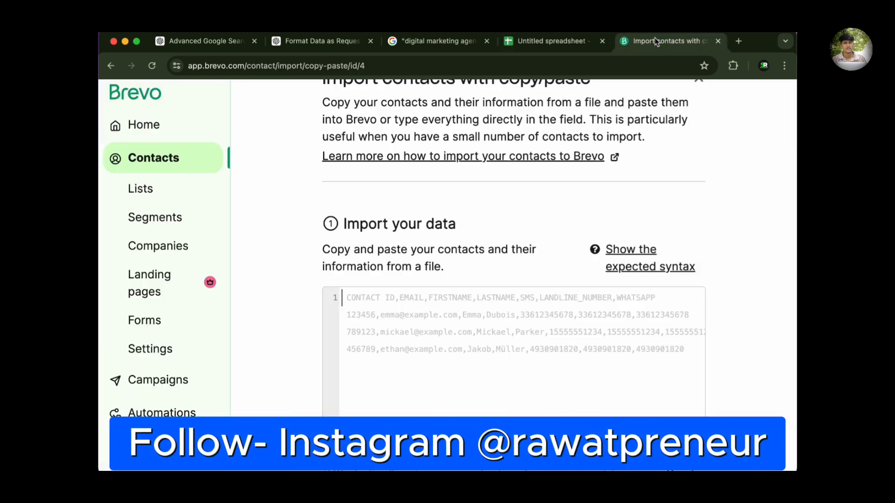
left_click(385, 350)
key("ctrl+v")
scroll(386, 350, "down", 5)
scroll(385, 352, "up", 2)
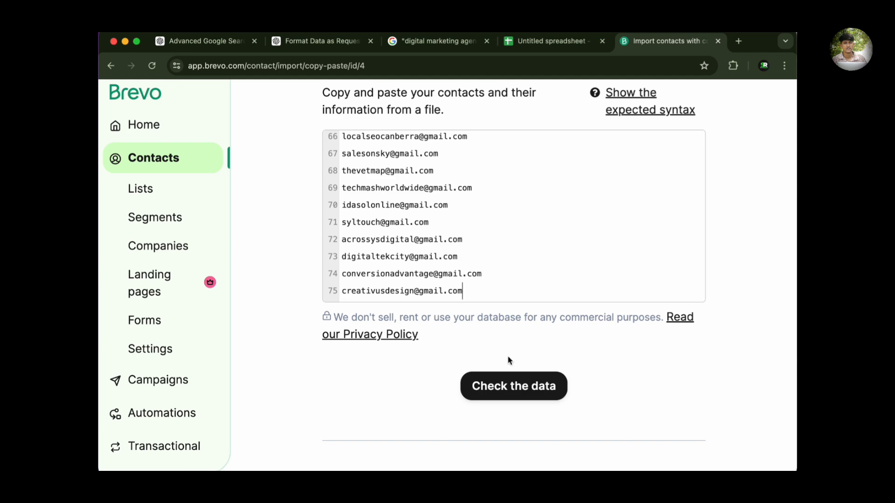
left_click(510, 377)
Review and confirm the imported data, and confirm the mapping of the EMAIL column to the EMAIL attribute
scroll(509, 376, "down", 5)
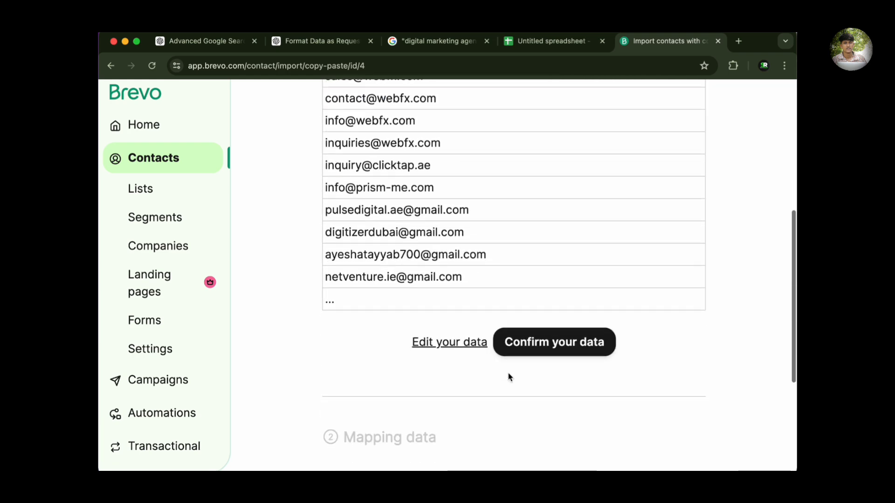
scroll(547, 338, "up", 4)
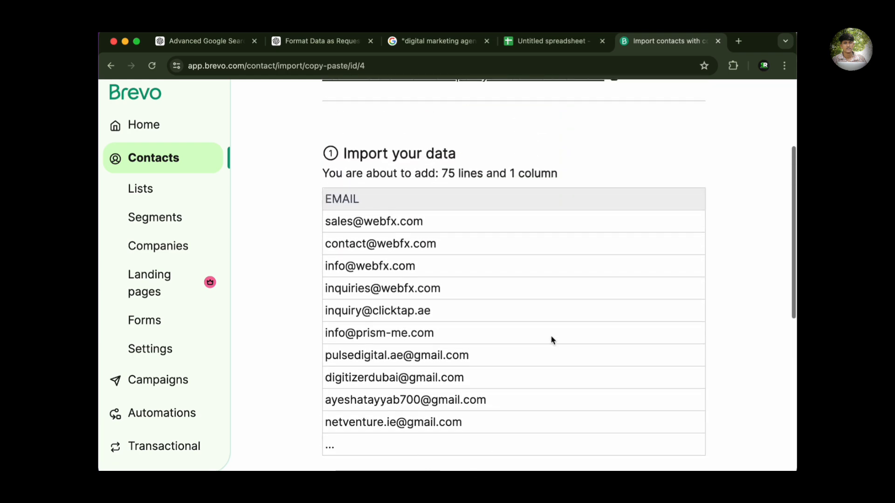
scroll(552, 340, "up", 3)
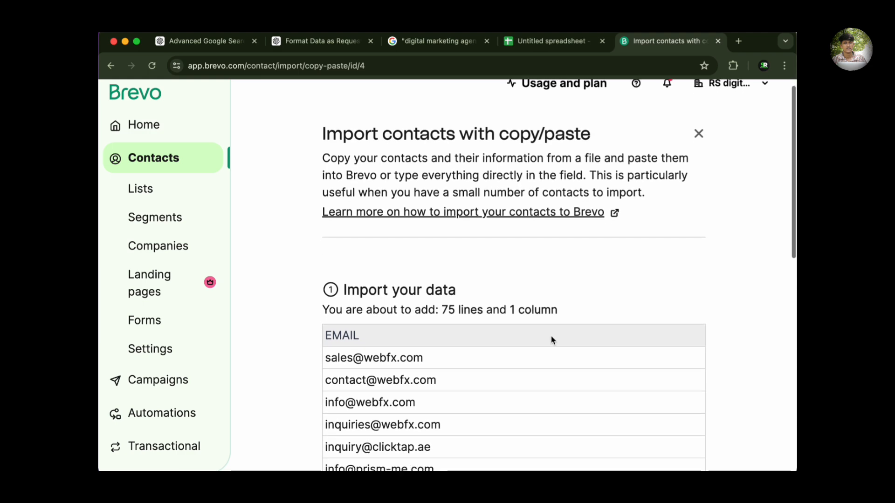
scroll(551, 339, "down", 6)
left_click(549, 371)
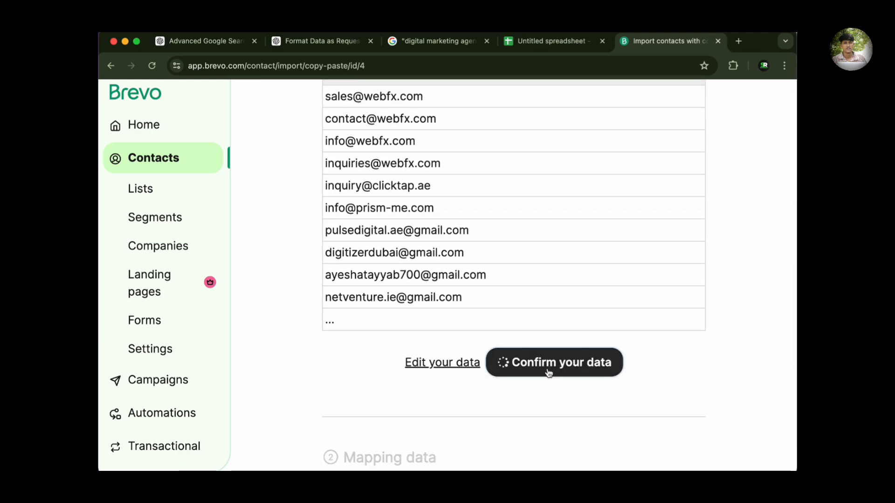
scroll(548, 373, "down", 1)
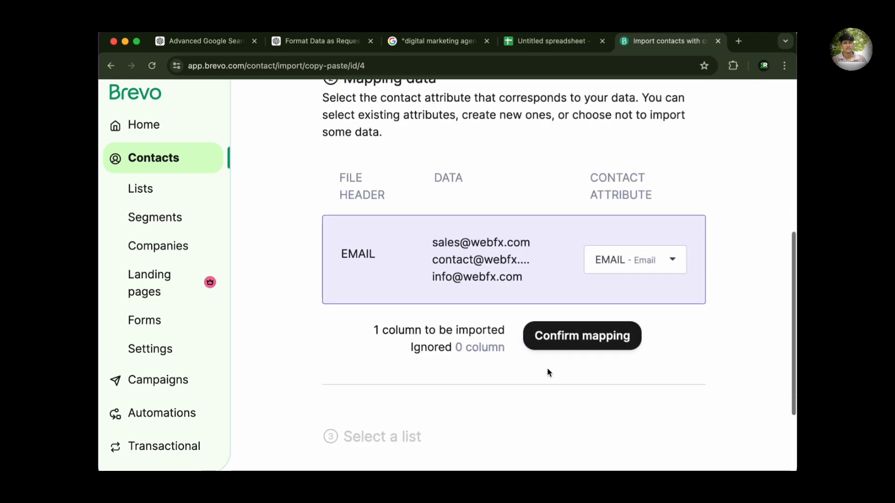
left_click(577, 328)
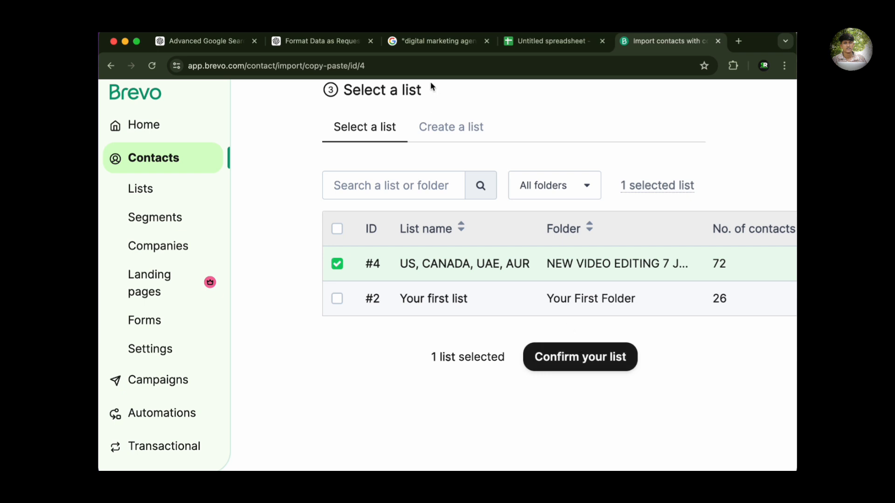
Begin a new list for the imported contacts, naming it with the account owner's name followed by "mail"
left_click(436, 130)
left_click(402, 220)
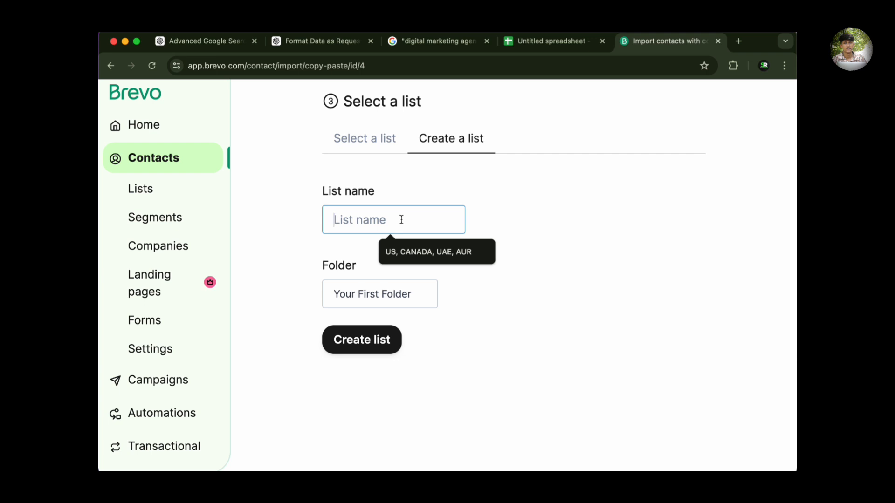
type("rawat ")
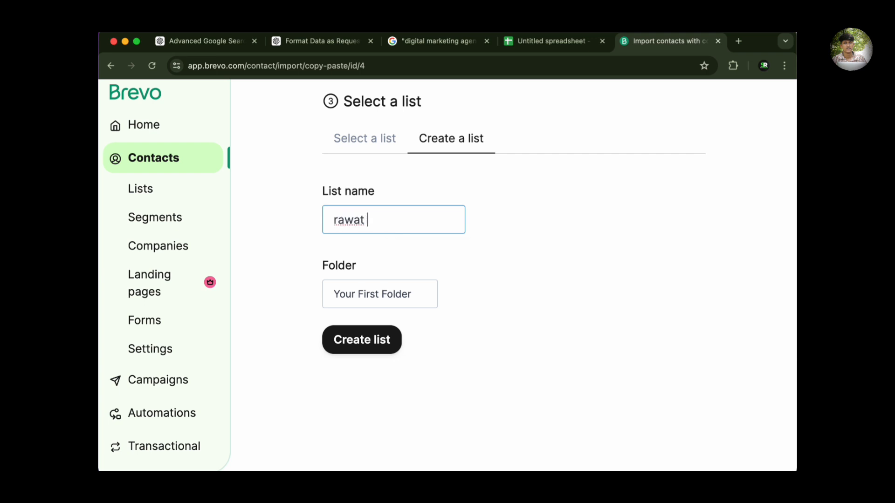
type("maik")
key("BackSpace")
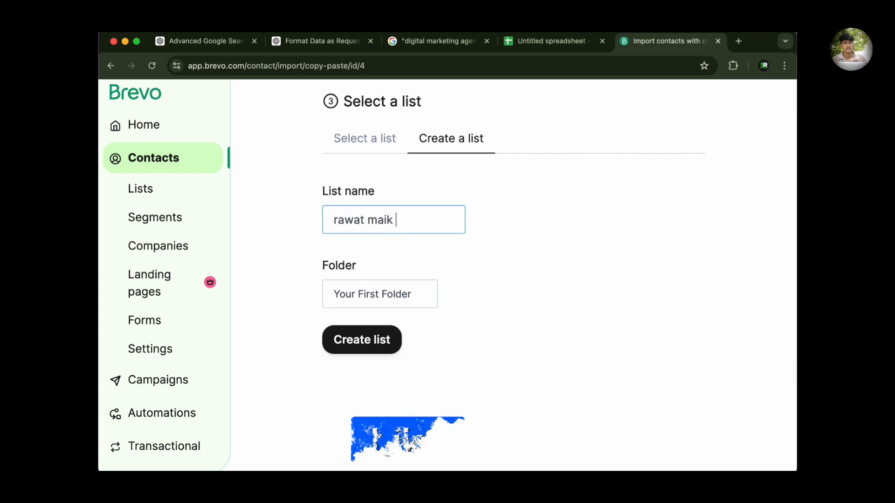
type("l")
Create a new folder named "editung work" for the list and create the list in it
left_click(392, 292)
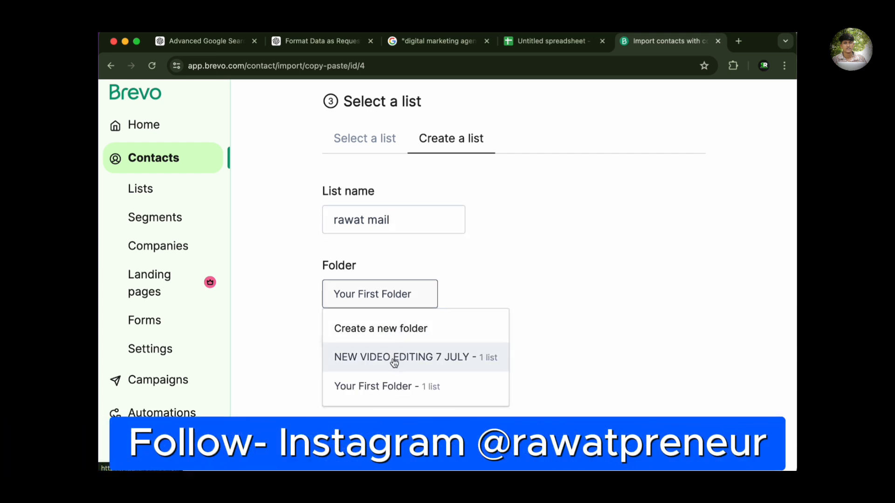
left_click(400, 330)
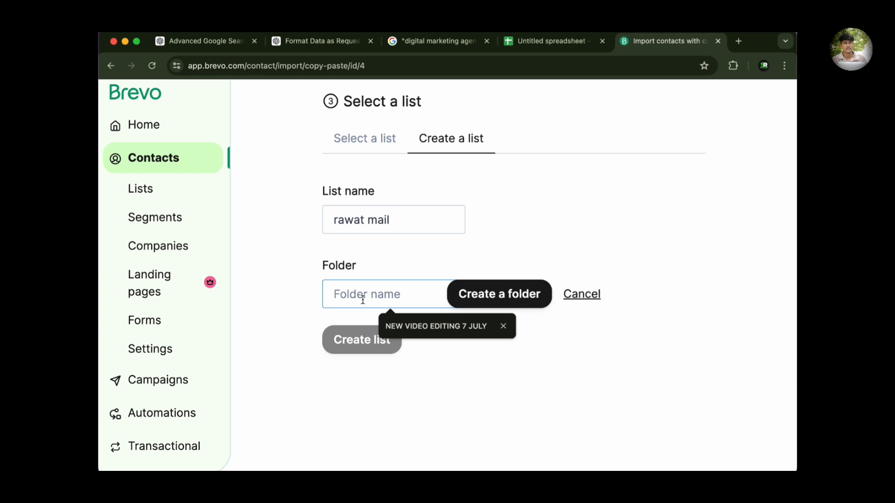
type("edi")
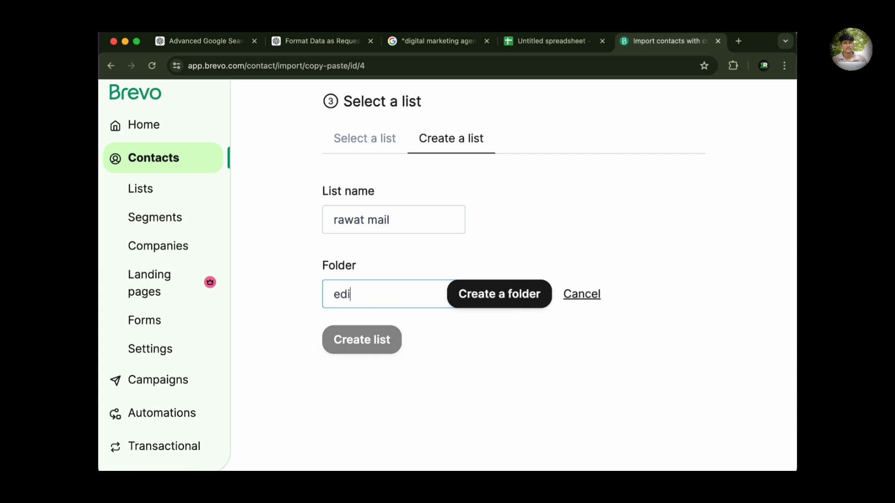
type("tung work")
left_click(509, 289)
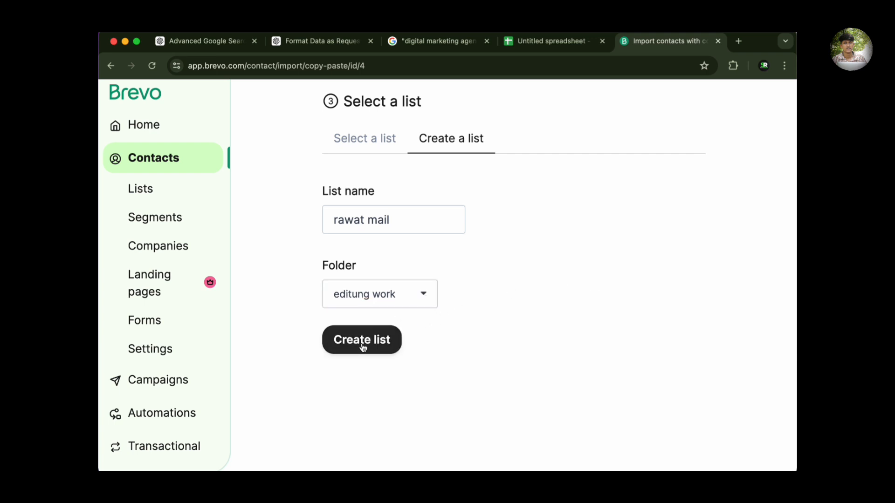
left_click(363, 347)
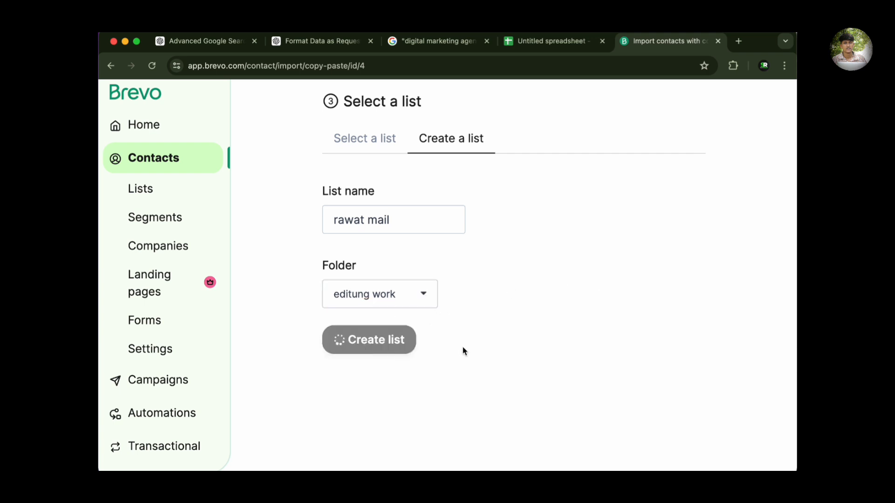
Confirm the new list together with the "US, CANADA, UAE, AUR" list, and confirm the import with the opt-in conditions accepted
scroll(464, 350, "down", 2)
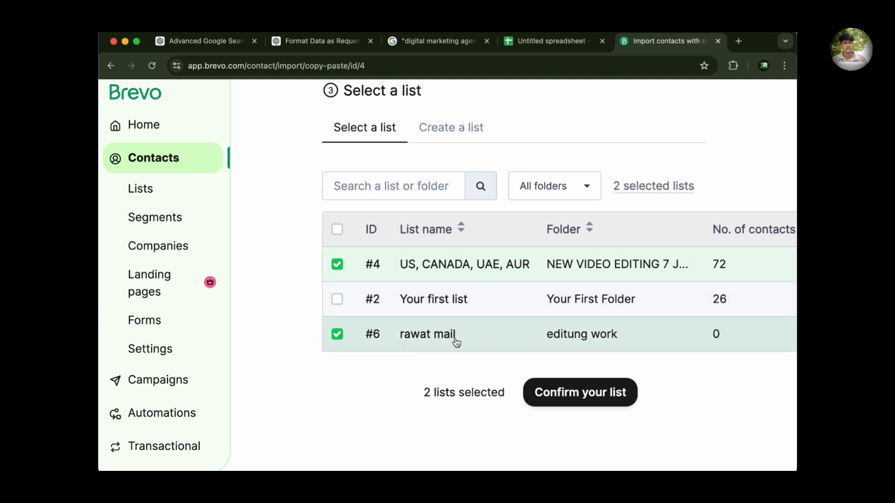
left_click(576, 395)
scroll(573, 396, "down", 5)
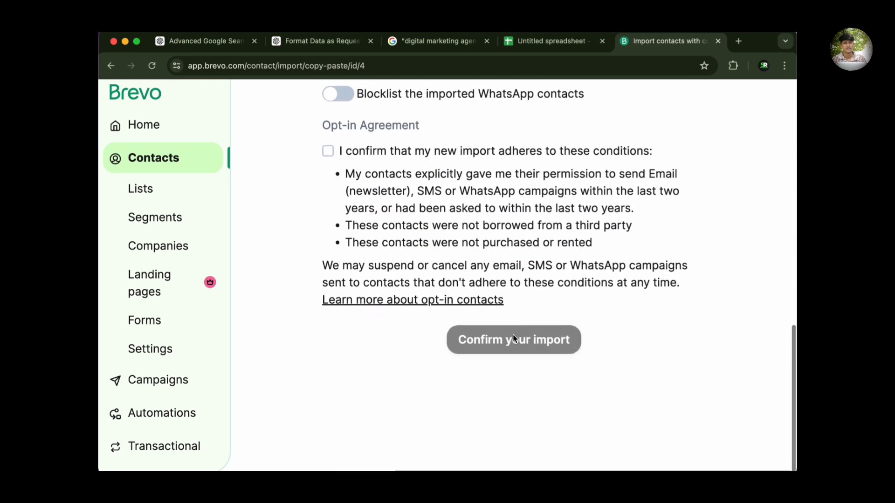
left_click(328, 151)
left_click(521, 347)
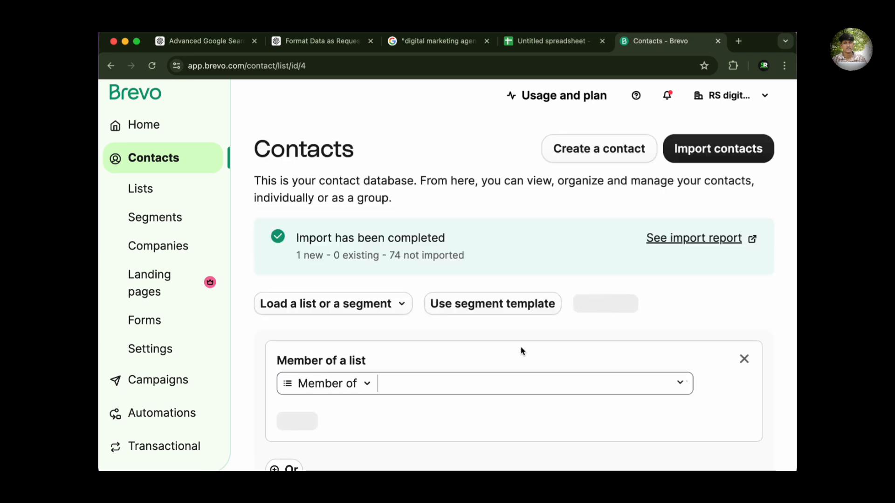
Look through the contacts of the "US, CANADA, UAE, AUR" list and their subscription status
scroll(521, 347, "down", 2)
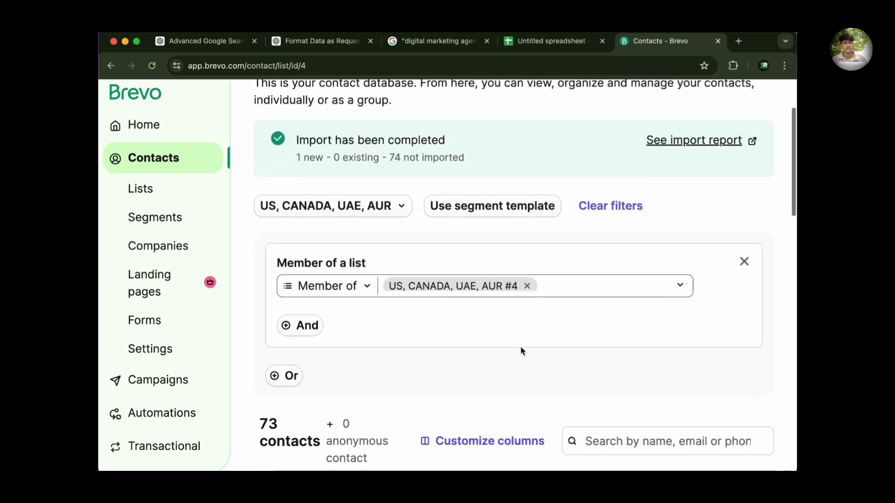
scroll(521, 350, "down", 10)
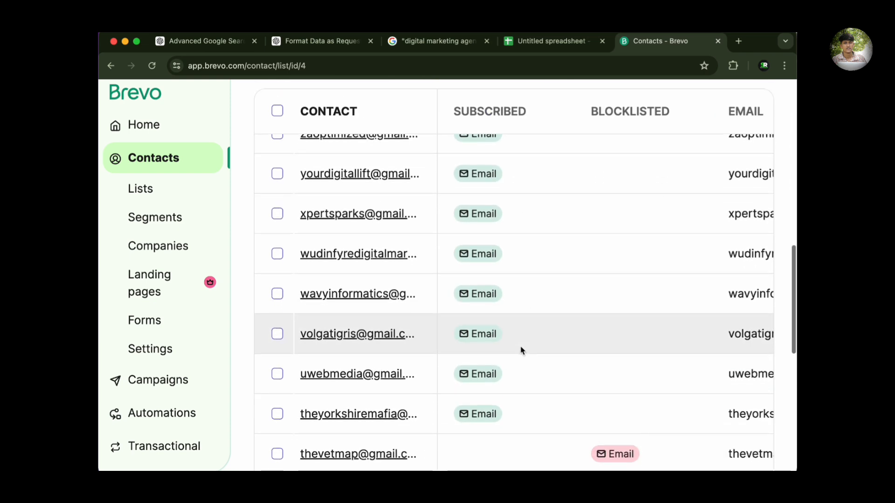
scroll(525, 322, "down", 2)
scroll(484, 331, "down", 8)
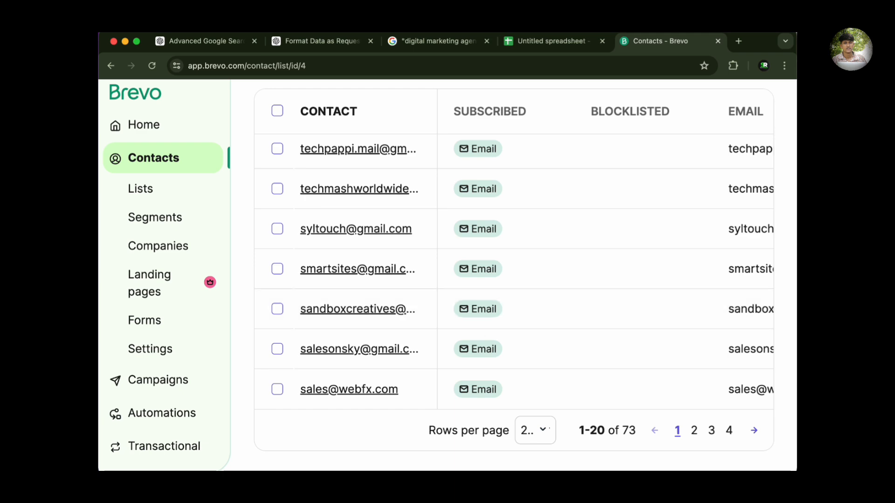
Open the email campaigns overview and dismiss the notice about domains not complying with sender requirements
scroll(193, 261, "down", 3)
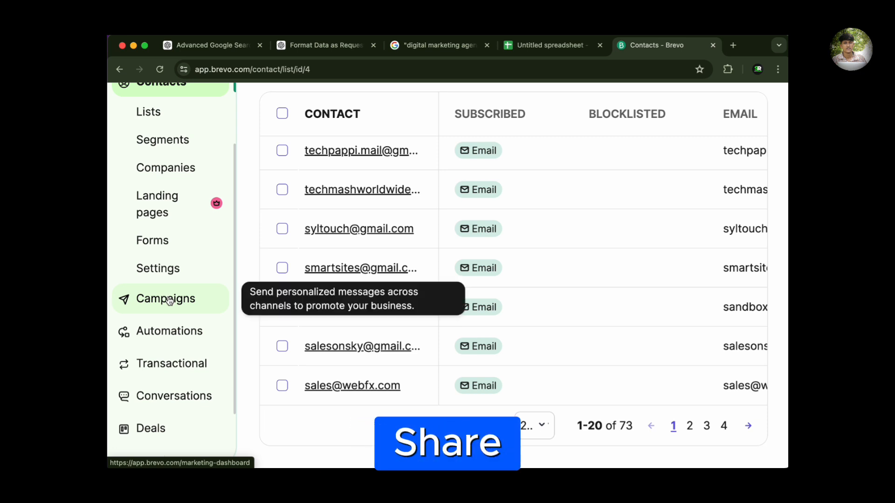
left_click(170, 300)
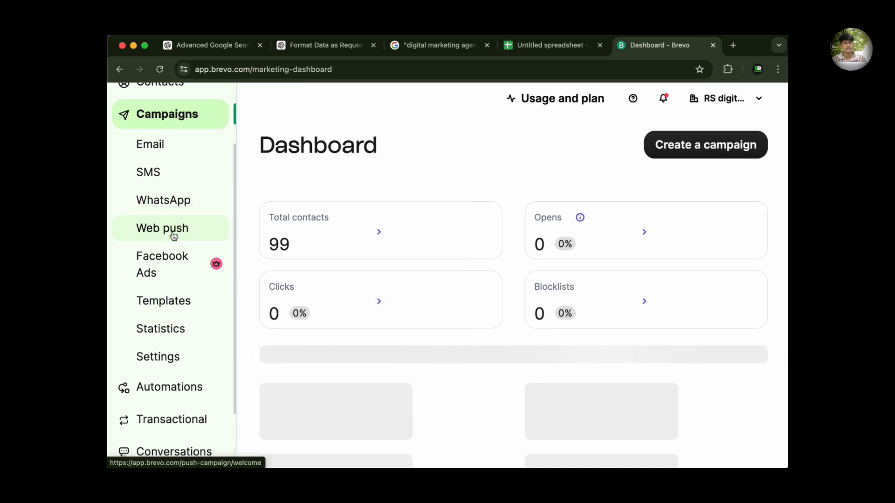
left_click(168, 145)
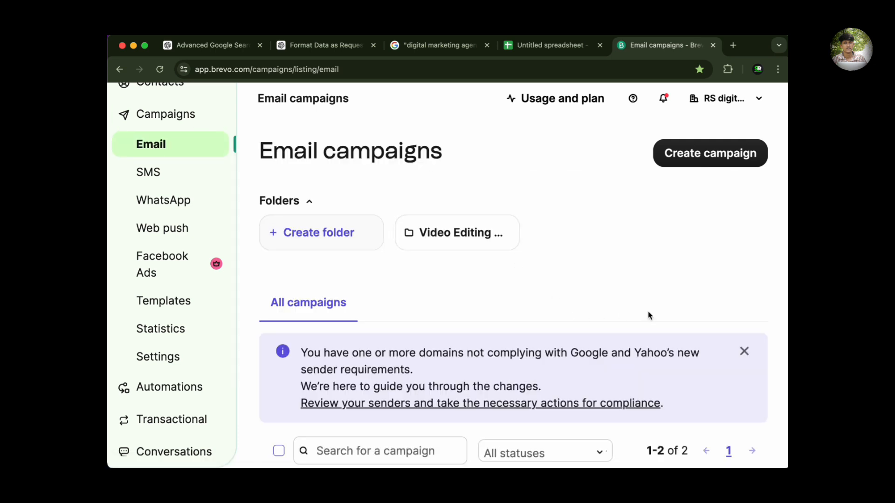
left_click(744, 351)
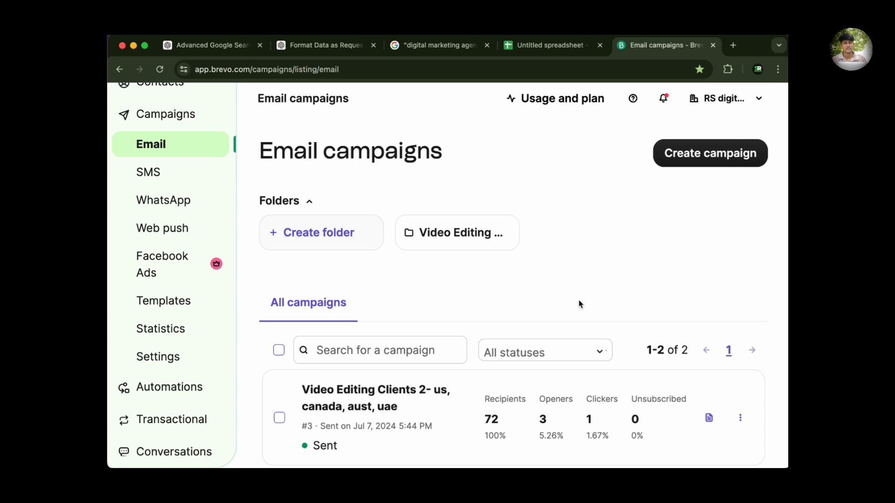
Create a regular email campaign named "Video Editing Clients 4"
left_click(718, 159)
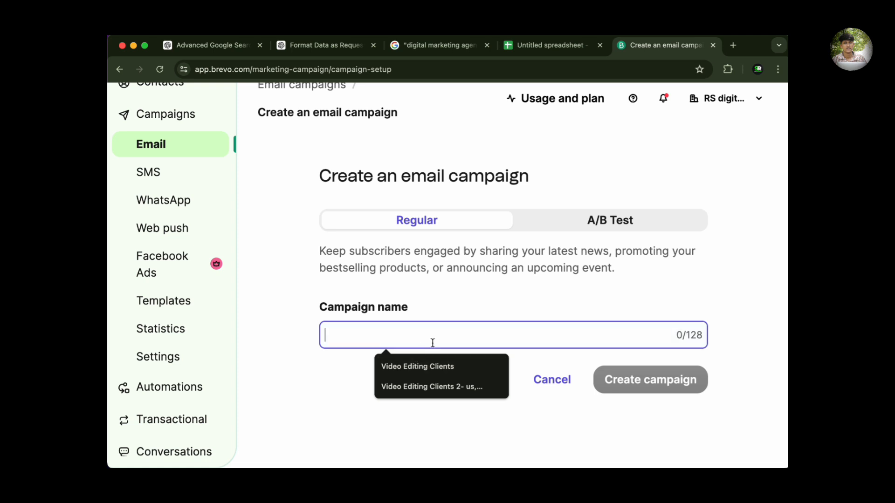
left_click(443, 366)
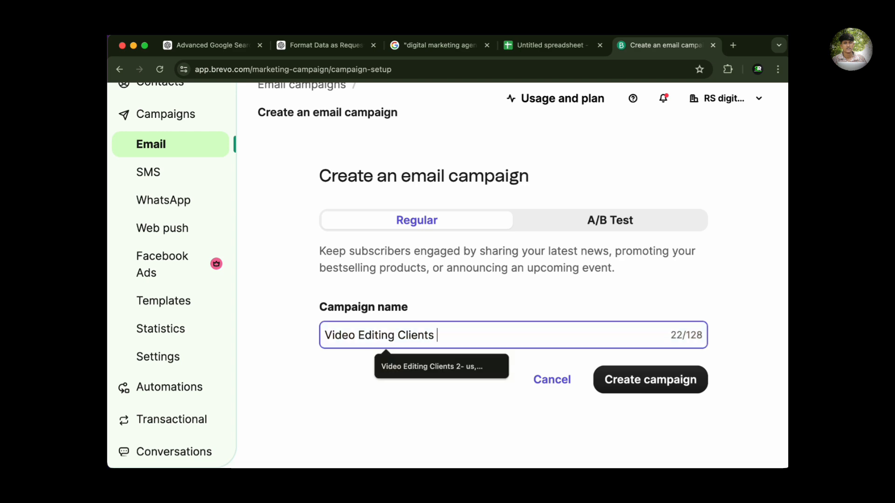
type("4")
left_click(671, 384)
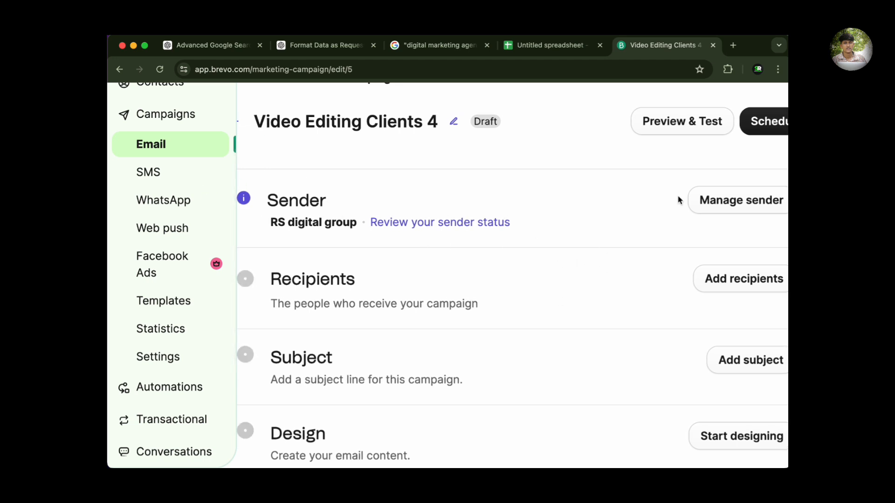
Set the campaign's sender name to "RS editing work", keep the current sender e-mail address, and save the sender
left_click(699, 206)
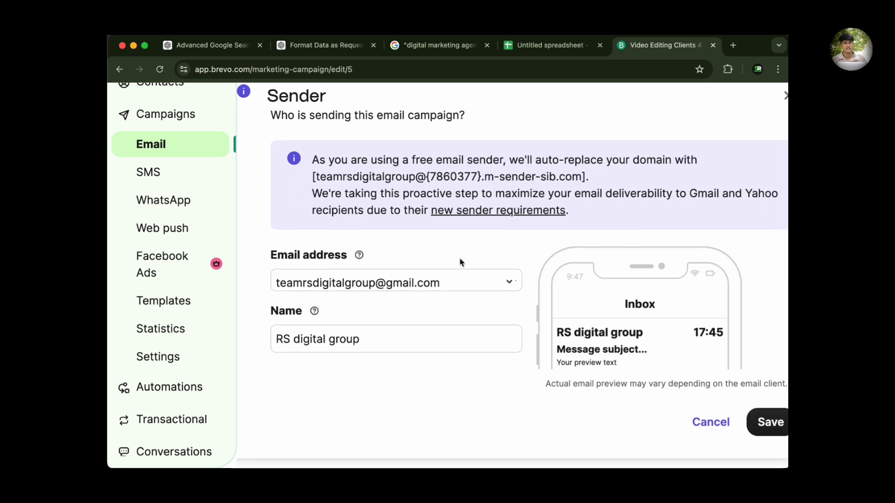
left_click(495, 285)
scroll(458, 327, "down", 1)
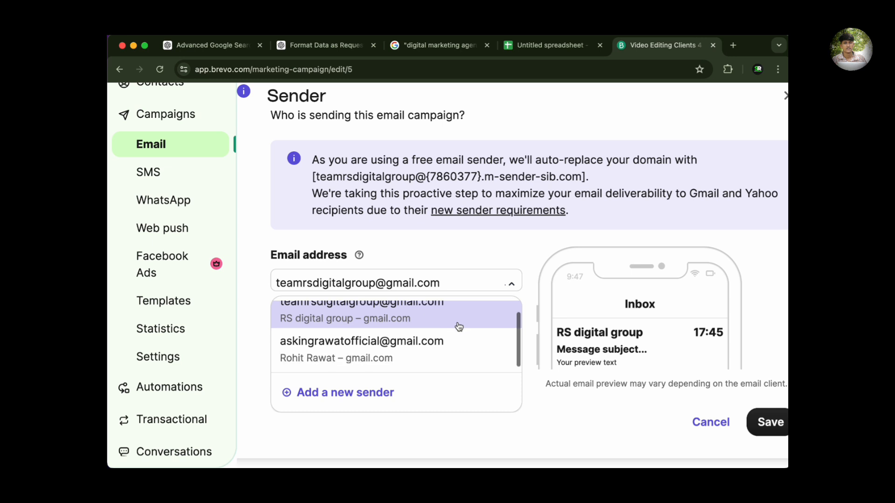
left_click(497, 293)
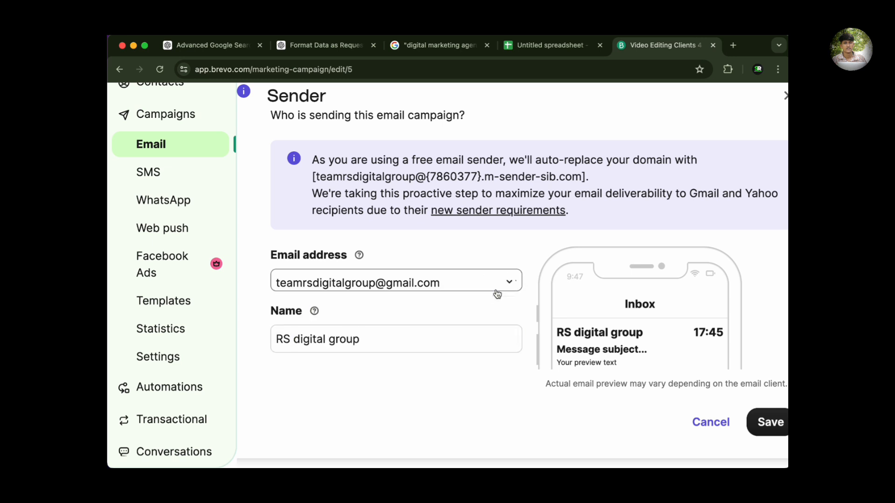
left_click(384, 343)
key("BackSpace")
key("BackSpace")
key("BackSpace")
key("BackSpace")
key("BackSpace")
key("BackSpace")
key("BackSpace")
key("BackSpace")
key("BackSpace")
key("BackSpace")
key("BackSpace")
key("BackSpace")
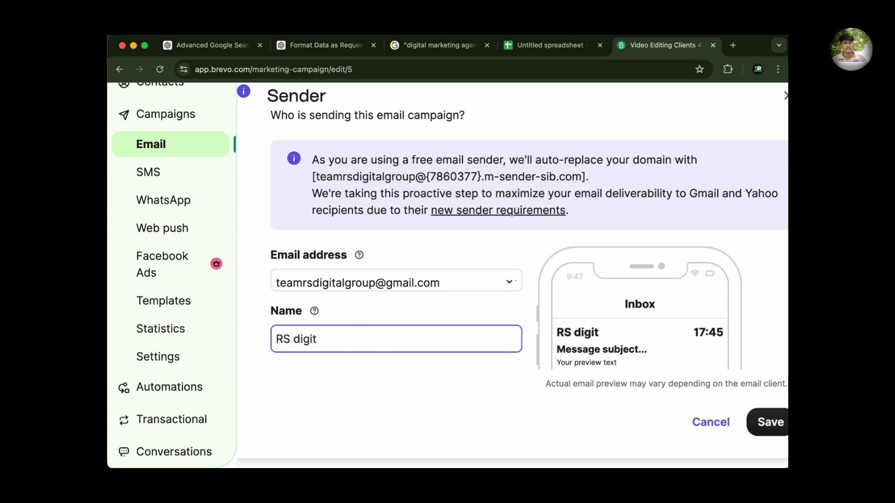
type("editing work")
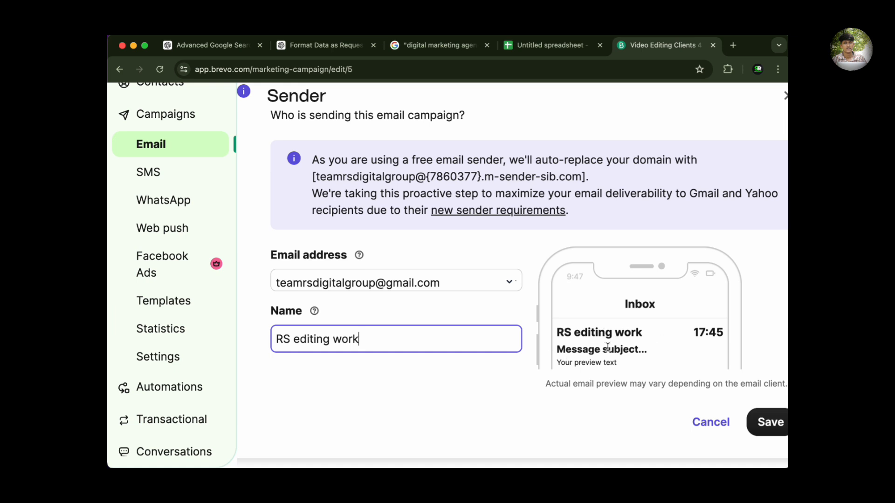
scroll(372, 331, "down", 4)
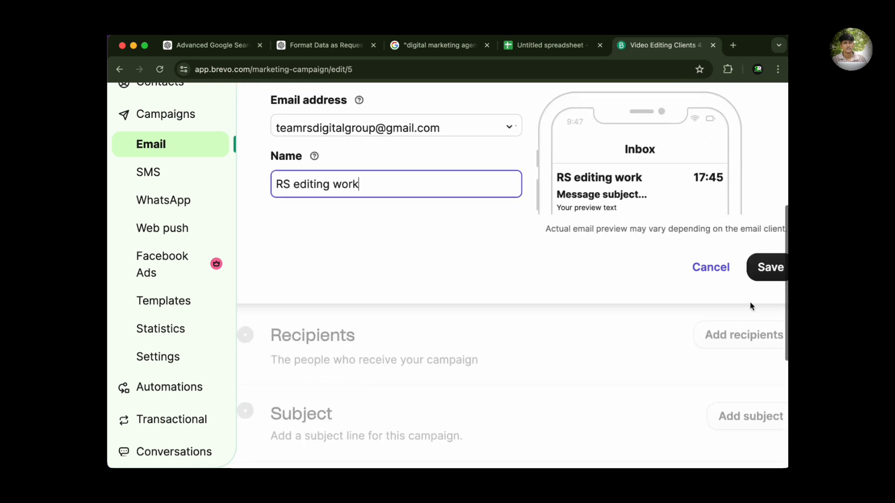
left_click(769, 273)
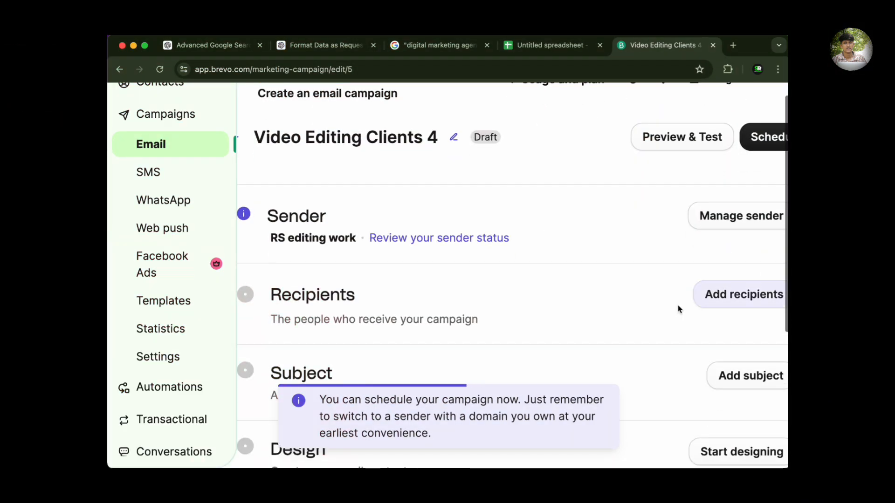
Set the campaign's recipients to the contact list in the "editung work" folder and save them
left_click(725, 293)
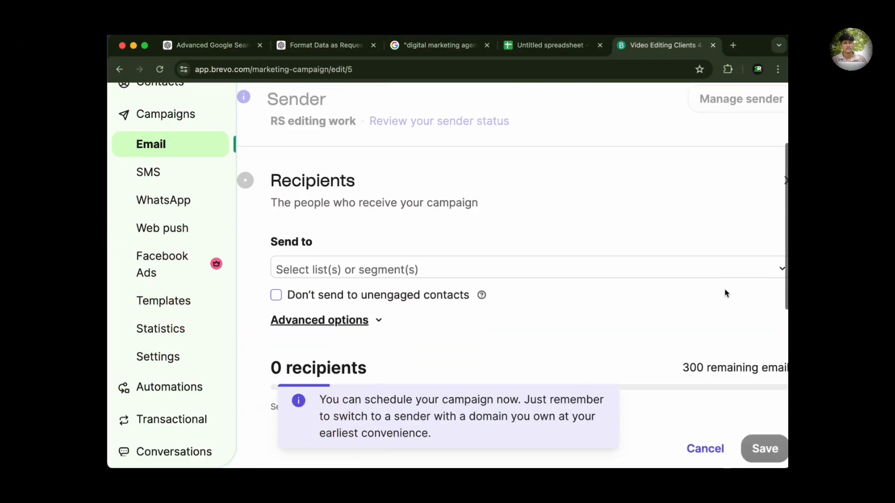
left_click(389, 262)
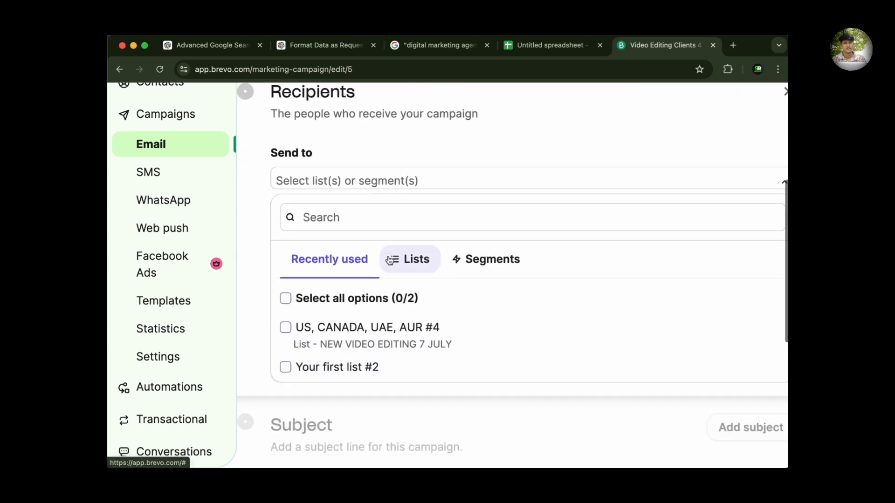
left_click(414, 260)
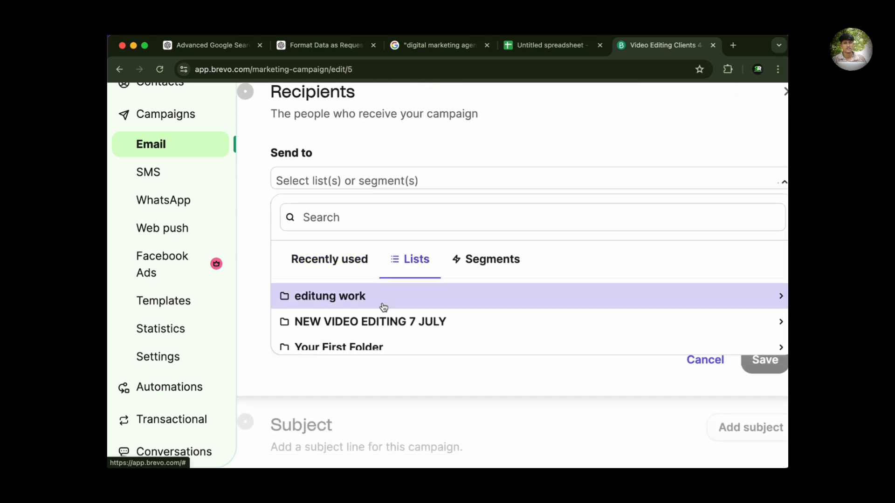
scroll(383, 306, "down", 1)
left_click(360, 292)
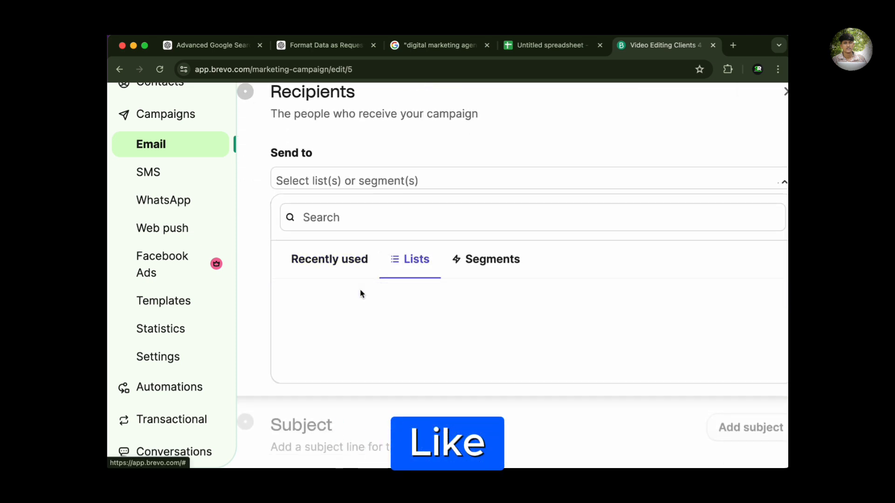
left_click(336, 364)
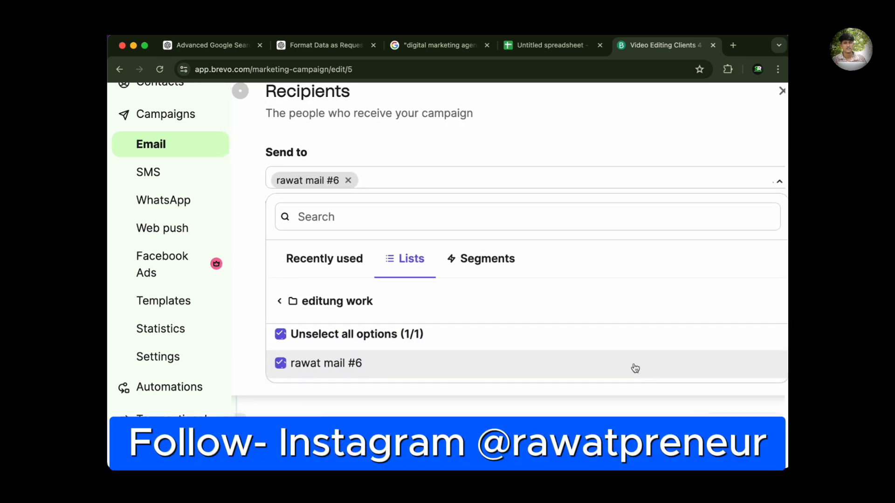
left_click(632, 171)
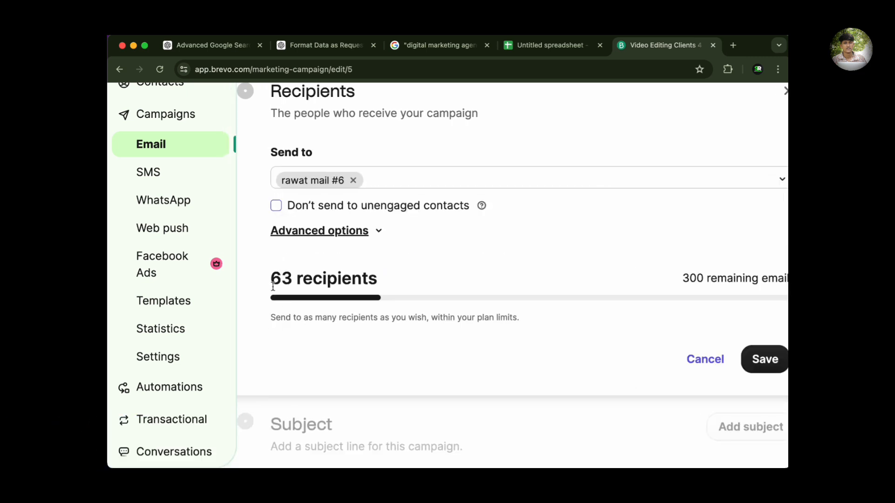
left_click_drag(273, 286, 378, 274)
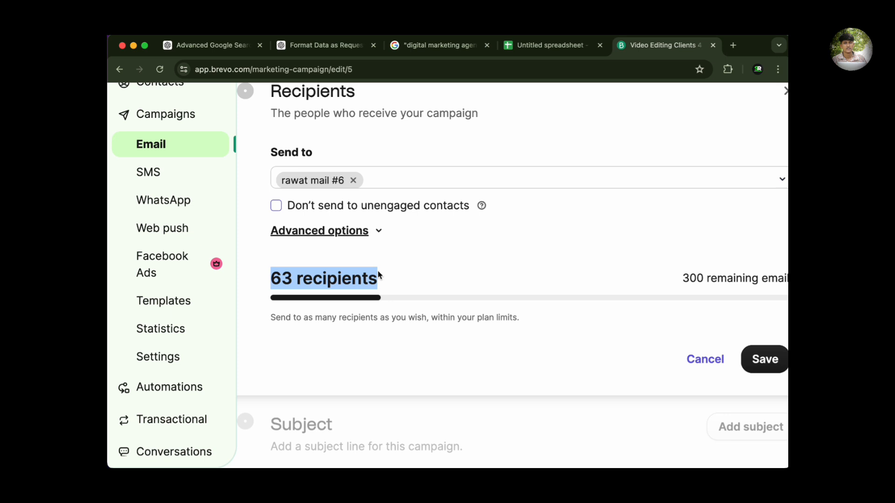
left_click_drag(665, 282, 751, 280)
left_click(682, 270)
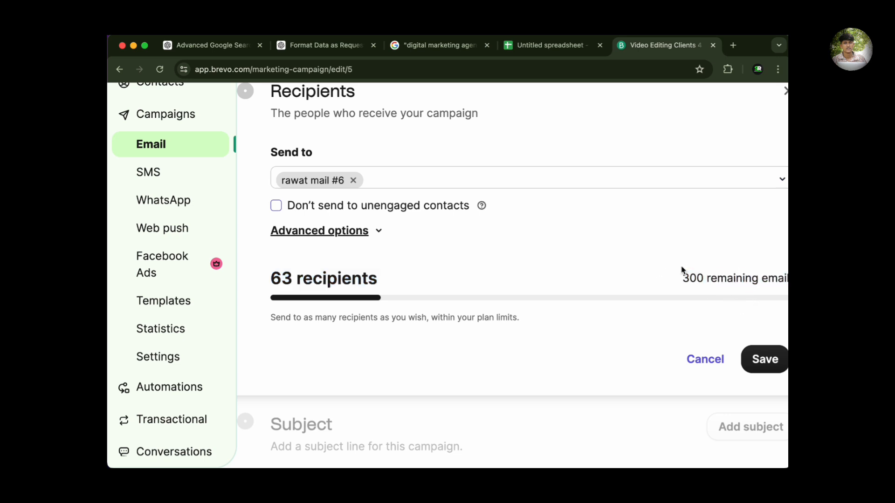
left_click(758, 366)
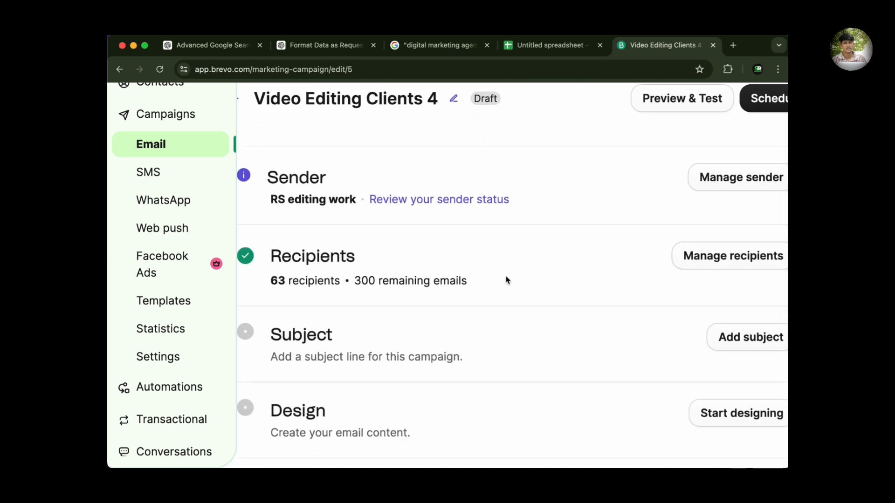
Set the campaign's subject line to "jbjbjkbj" and its preview text to "jkbkjbjk", and save the subject
scroll(507, 280, "down", 1)
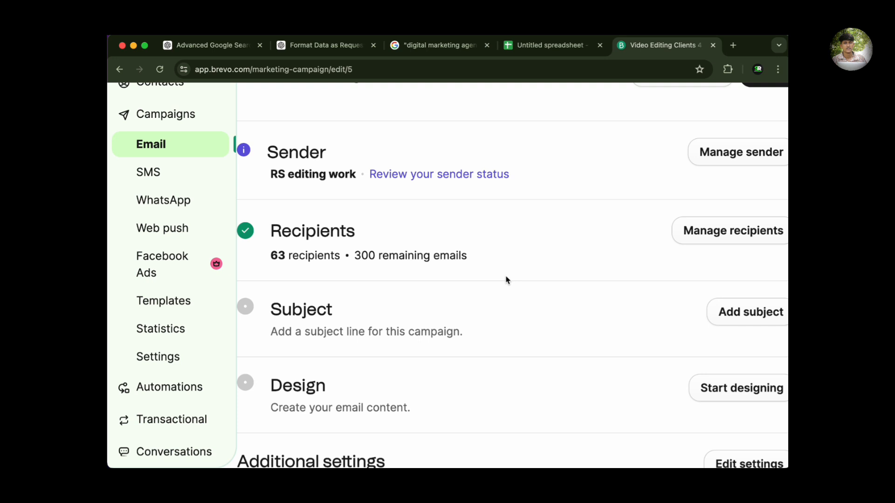
scroll(507, 279, "down", 1)
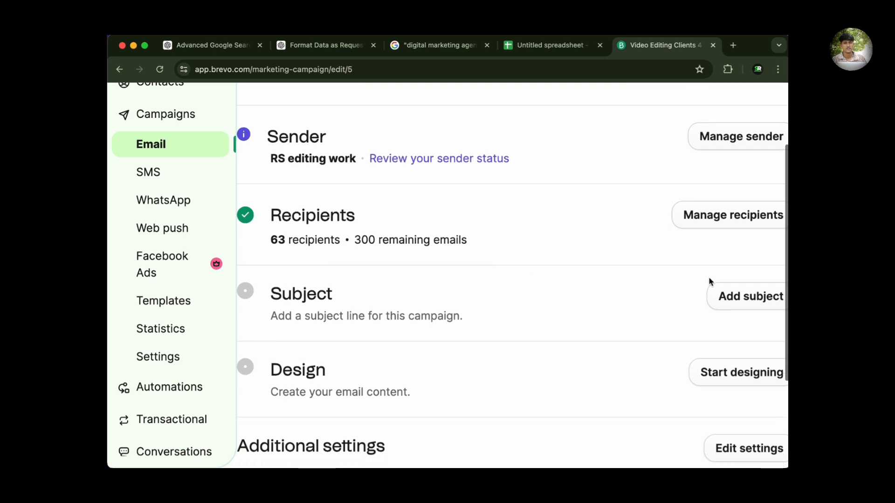
left_click(765, 300)
left_click(325, 310)
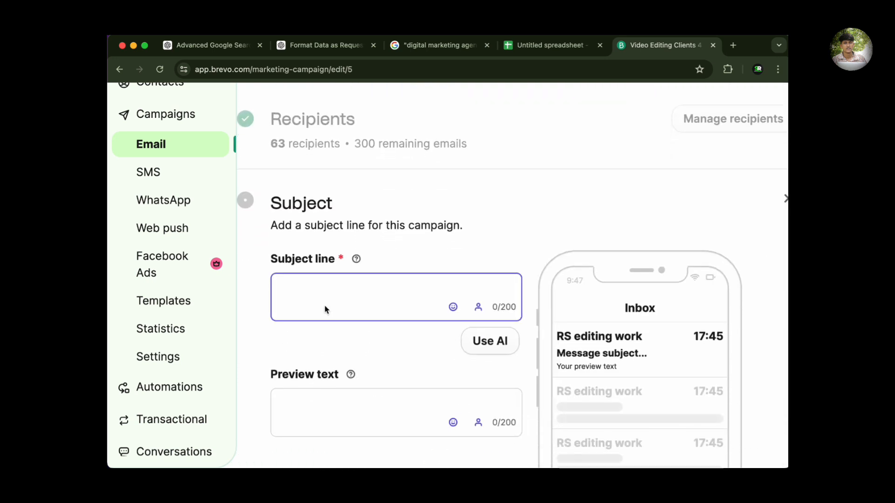
type("jbjbjkbj")
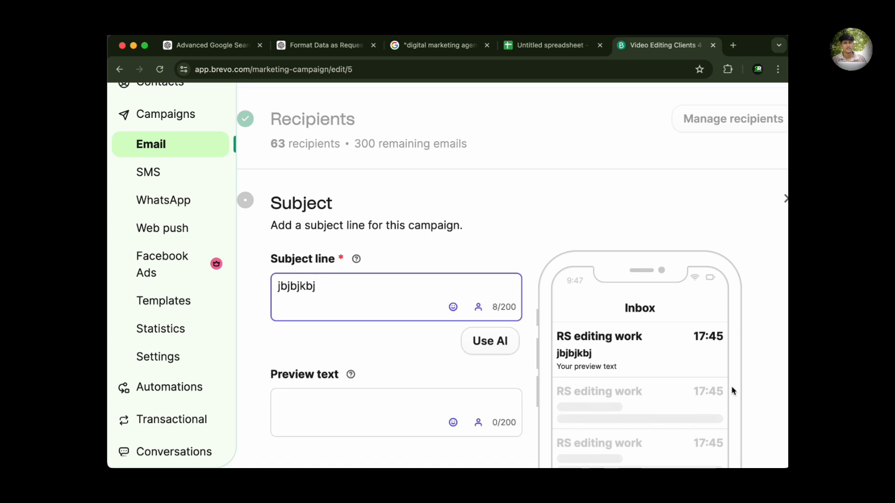
left_click(305, 416)
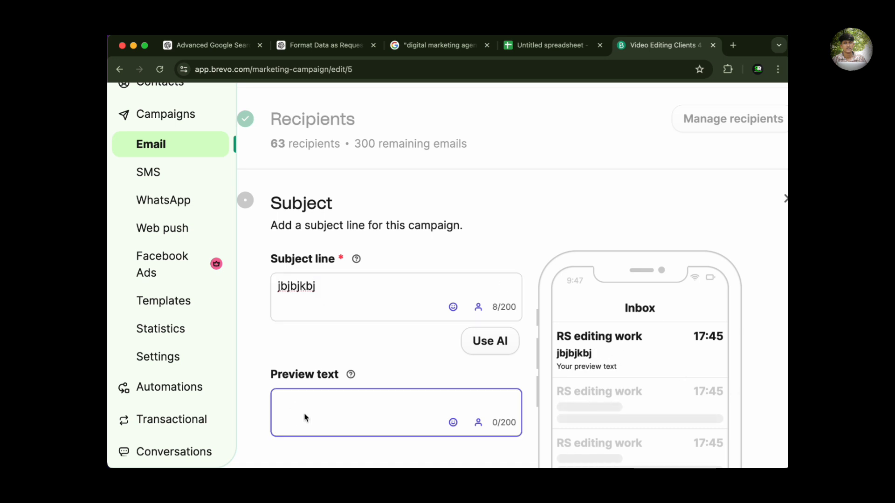
type("jkbkjbjk")
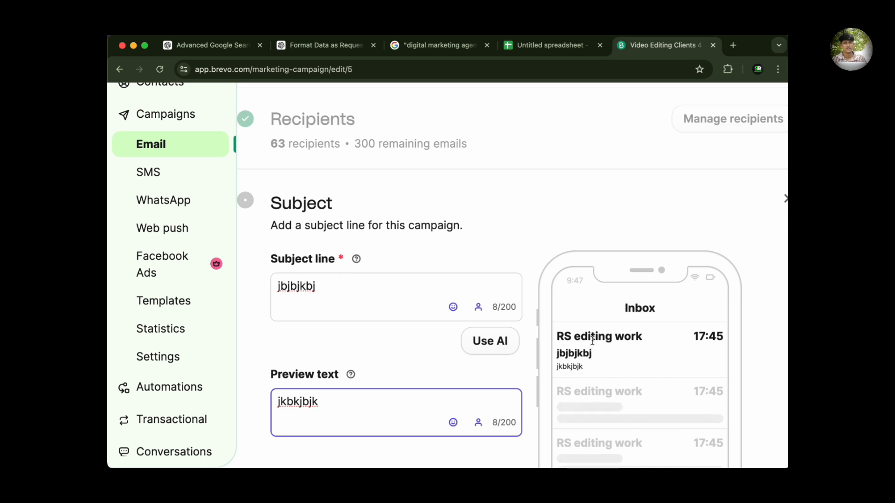
scroll(592, 340, "down", 5)
left_click(767, 328)
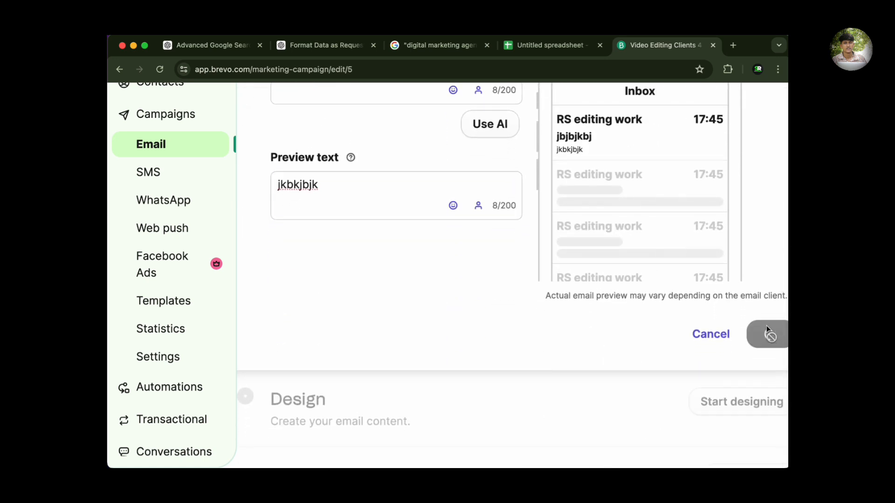
Start designing the campaign's email content and browse the available layout templates
scroll(614, 292, "down", 3)
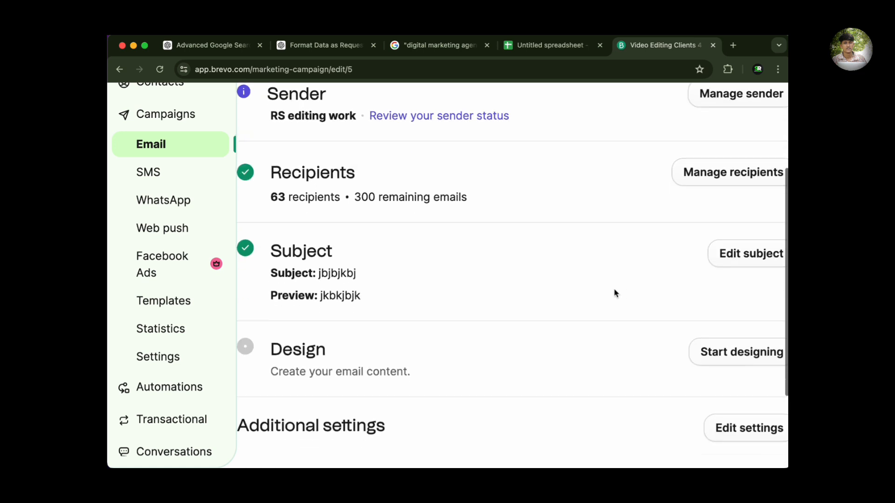
scroll(614, 293, "down", 2)
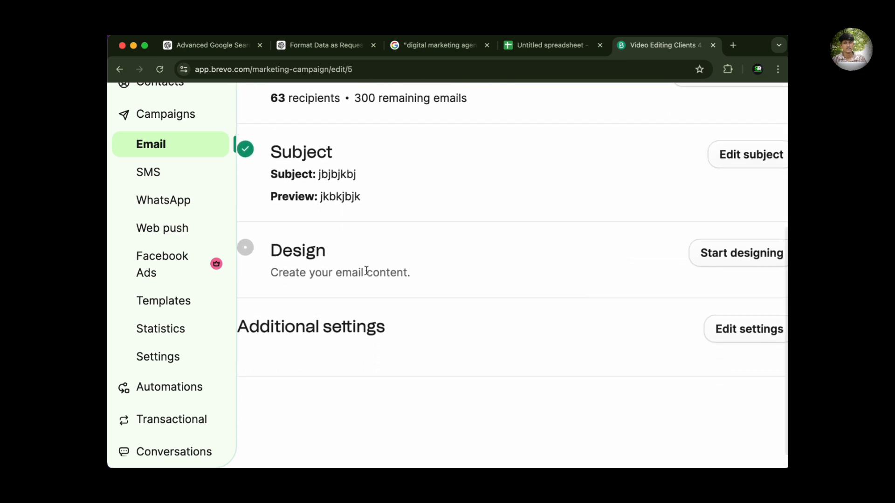
left_click(712, 263)
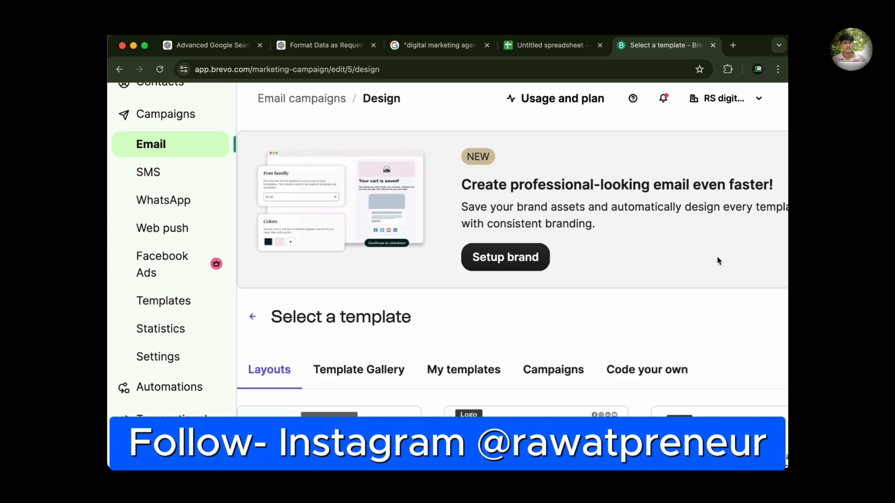
scroll(719, 261, "down", 5)
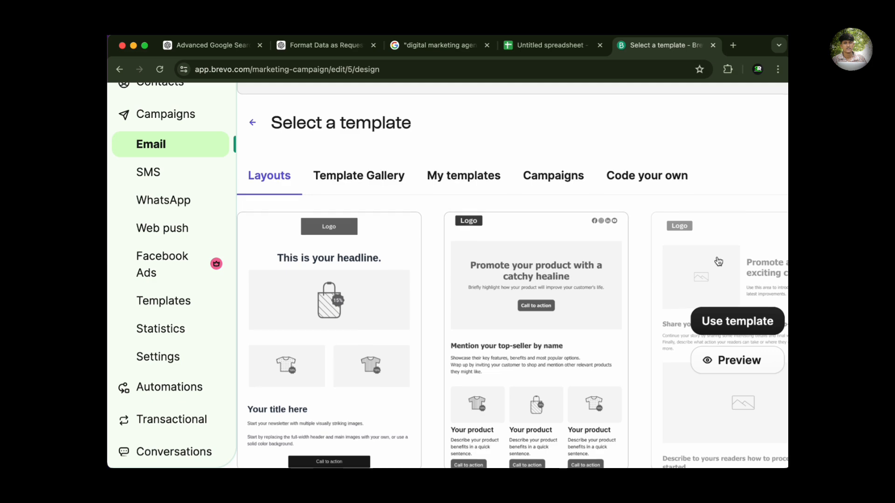
scroll(718, 261, "down", 3)
scroll(550, 289, "down", 5)
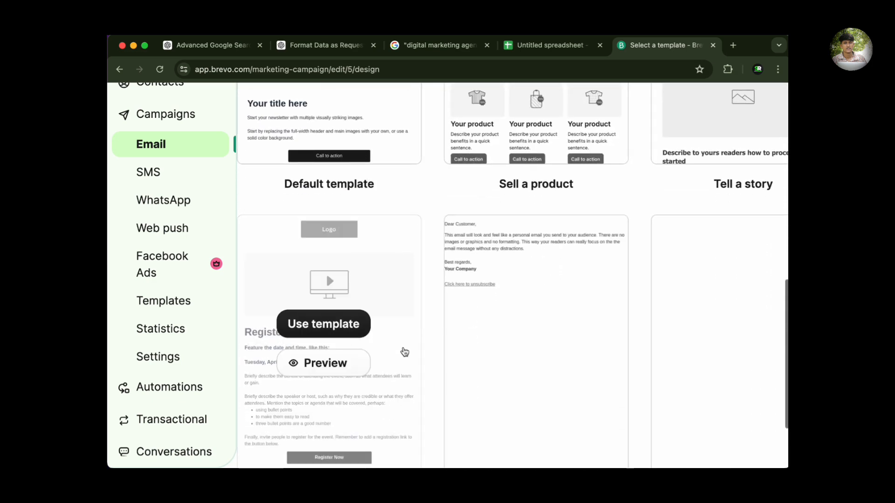
scroll(448, 312, "down", 3)
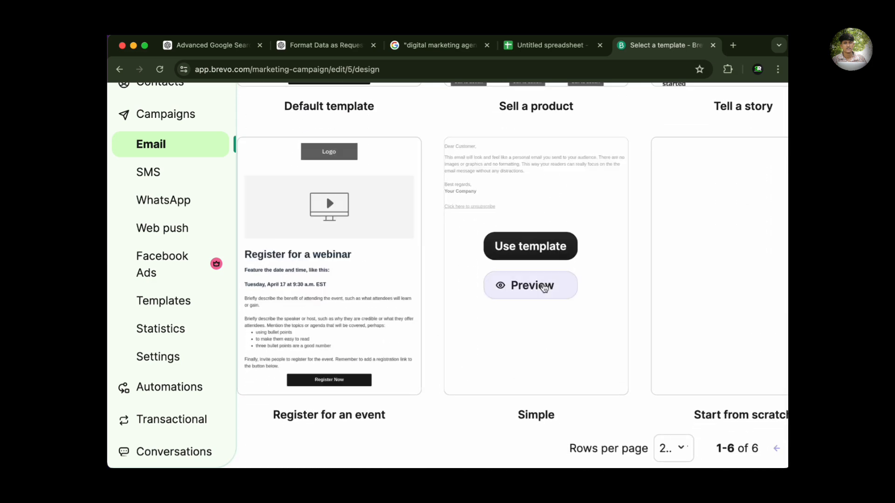
scroll(542, 286, "up", 6)
scroll(512, 280, "up", 5)
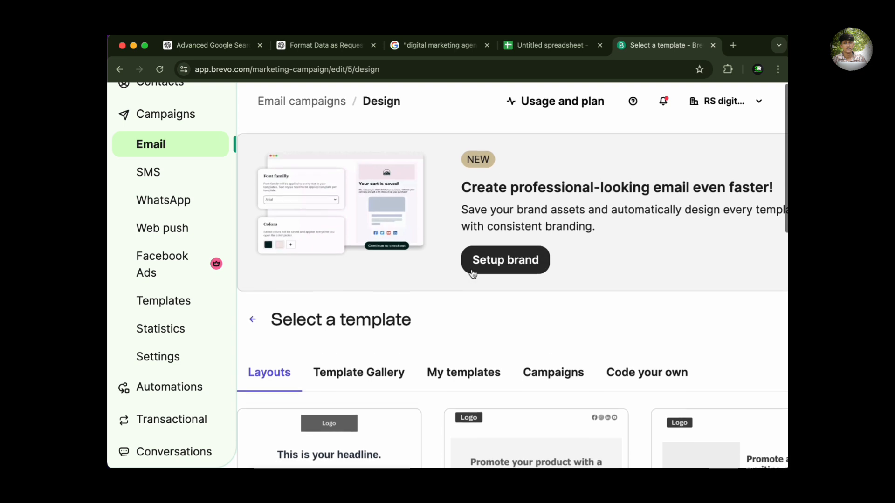
Check the account's own saved templates and list the designs of previous campaigns
left_click(432, 367)
scroll(430, 363, "down", 3)
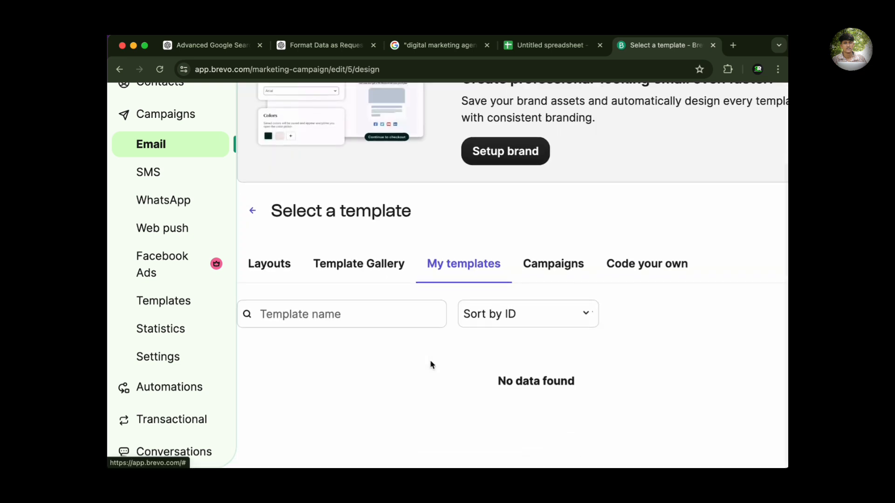
left_click(570, 270)
scroll(559, 275, "down", 5)
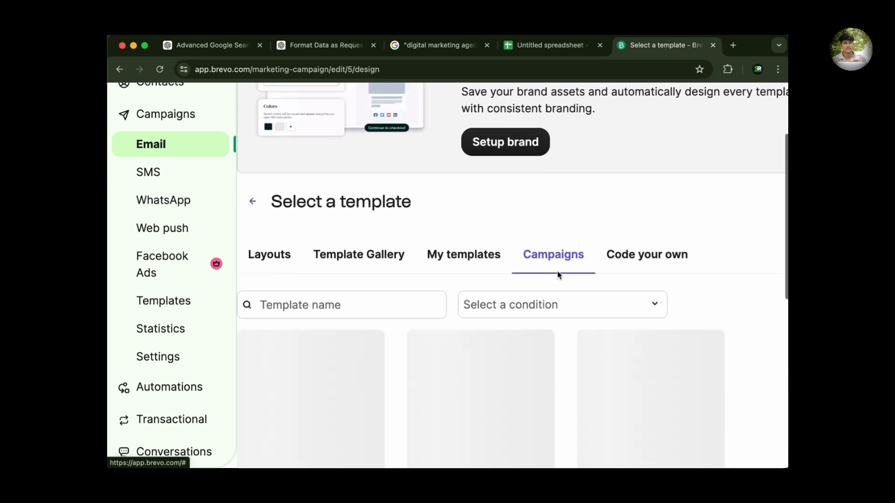
scroll(589, 330, "up", 2)
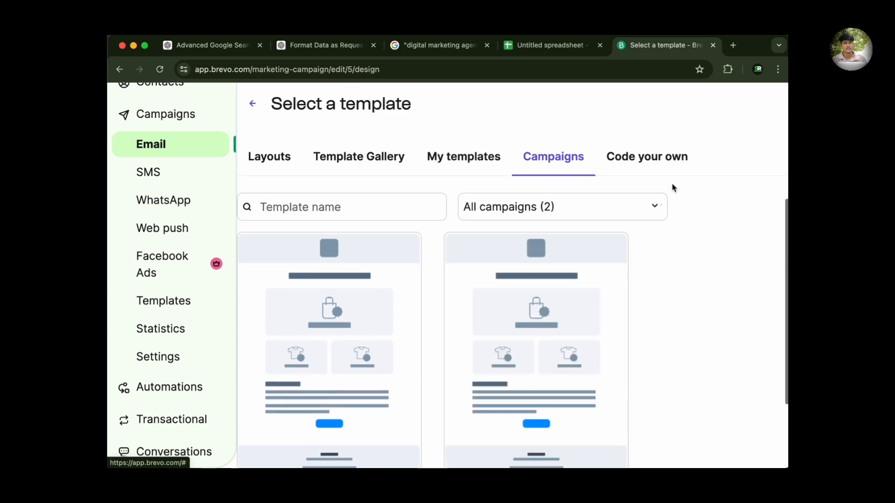
scroll(327, 270, "down", 5)
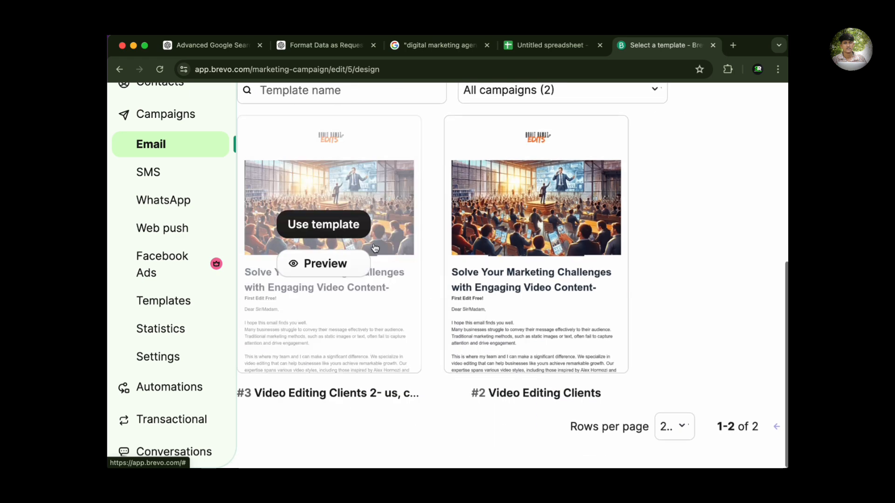
Preview the whole email design of the previous campaign "Video Editing Clients 2" and close the preview
left_click(326, 261)
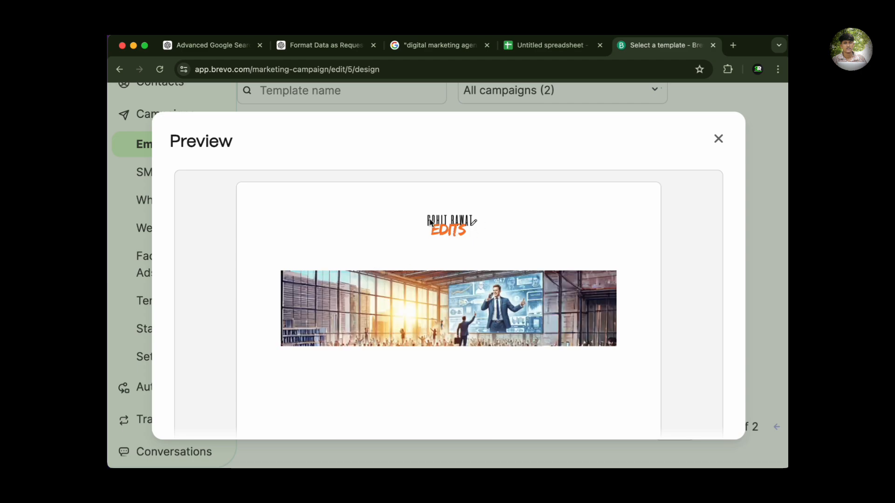
scroll(483, 264, "down", 10)
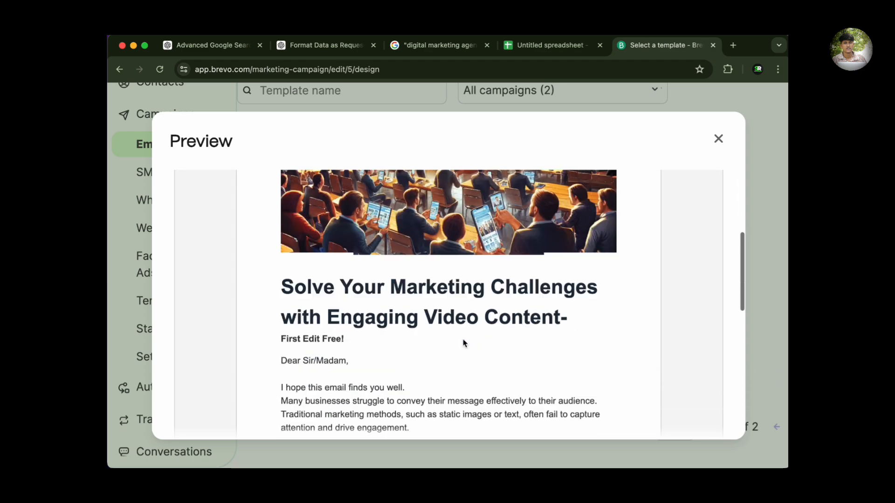
scroll(344, 264, "down", 15)
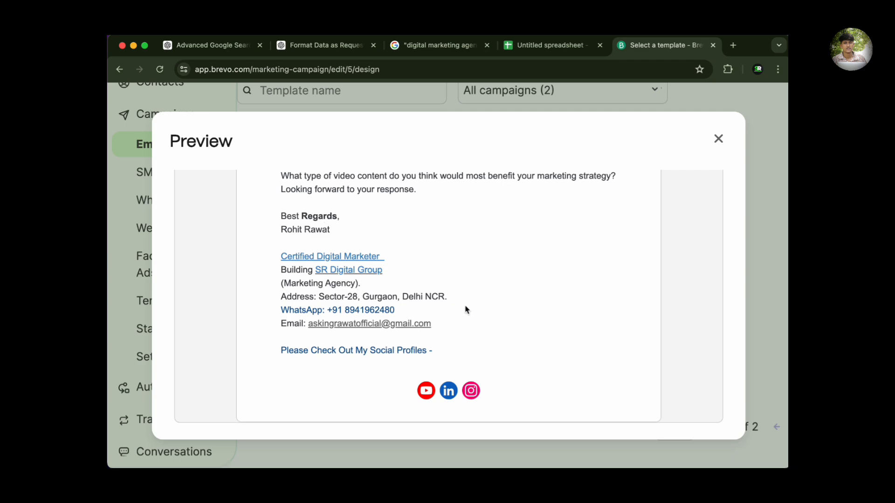
left_click(718, 139)
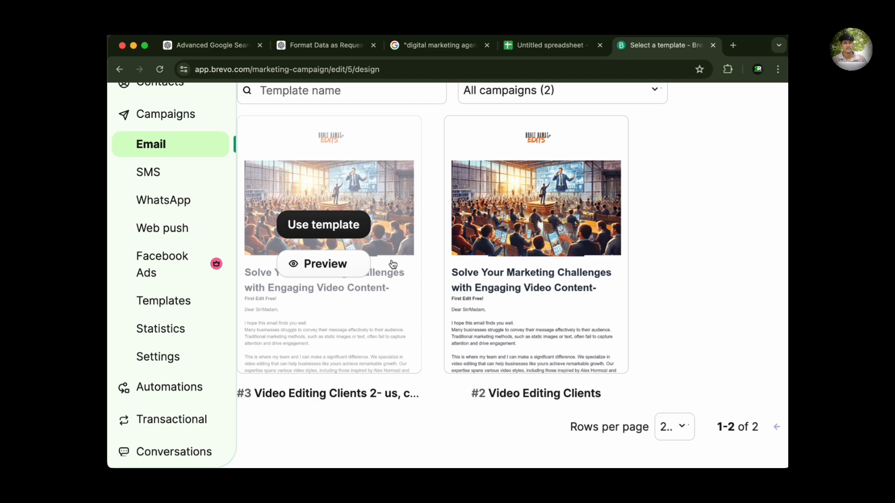
Use the "Video Editing Clients 2" campaign design as the email's template, and save and quit the editor
left_click(322, 225)
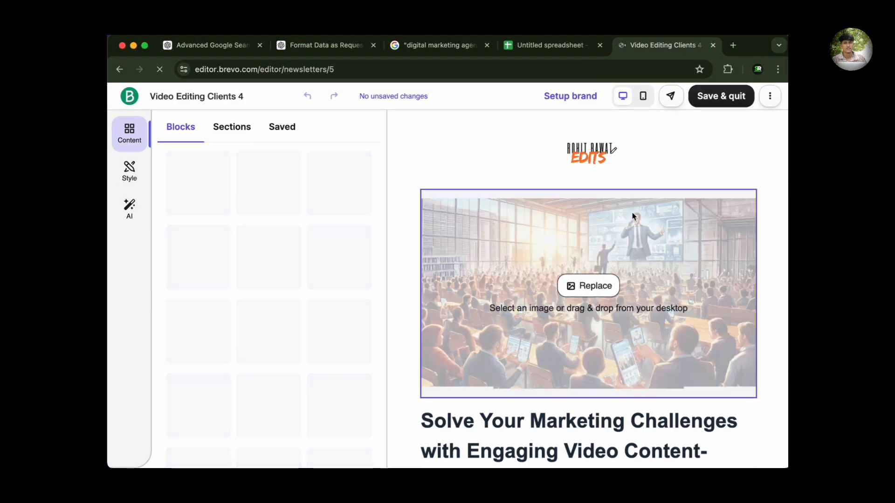
scroll(522, 345, "down", 3)
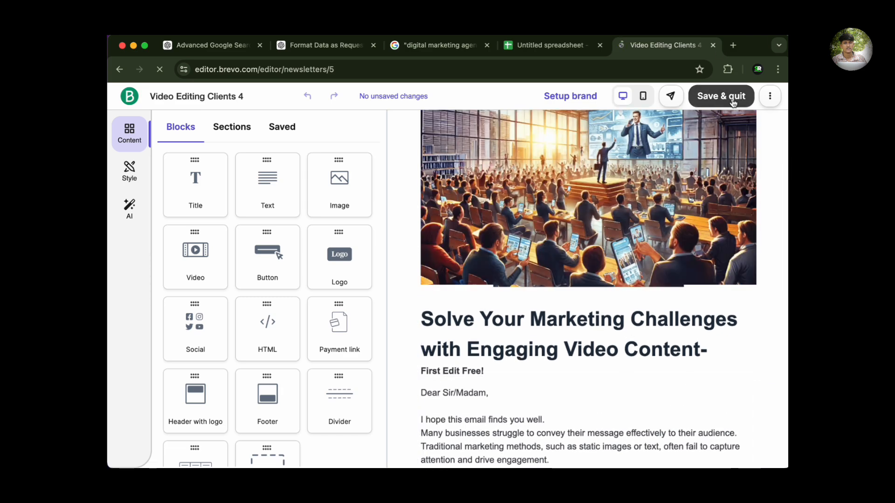
left_click(732, 99)
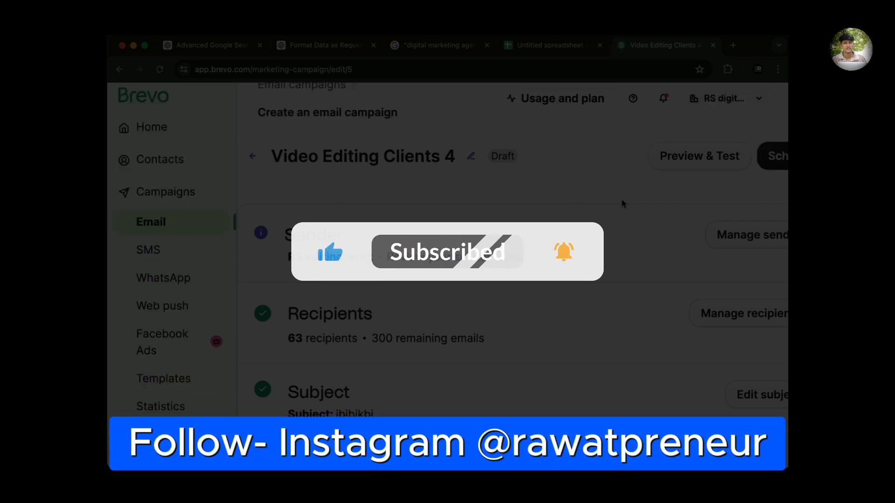
Review the campaign's design and remaining settings, and proceed to scheduling "Video Editing Clients 4"
scroll(623, 203, "down", 5)
scroll(622, 204, "down", 10)
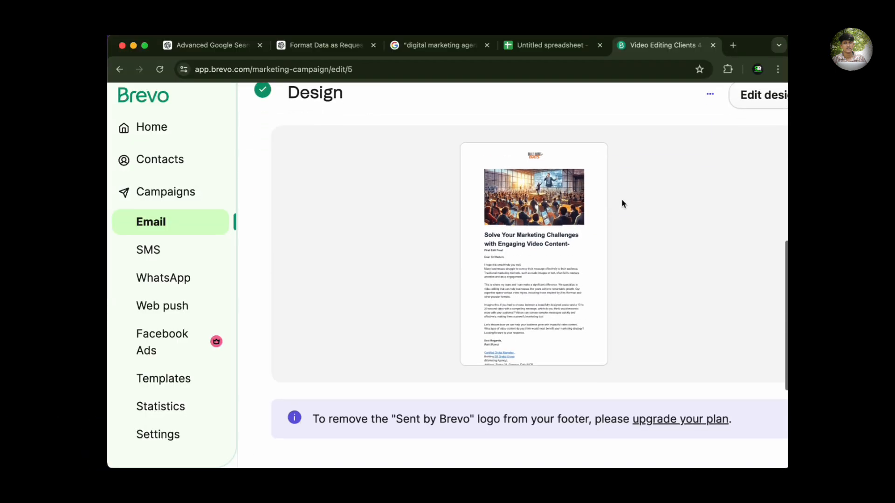
scroll(721, 327, "right", 1)
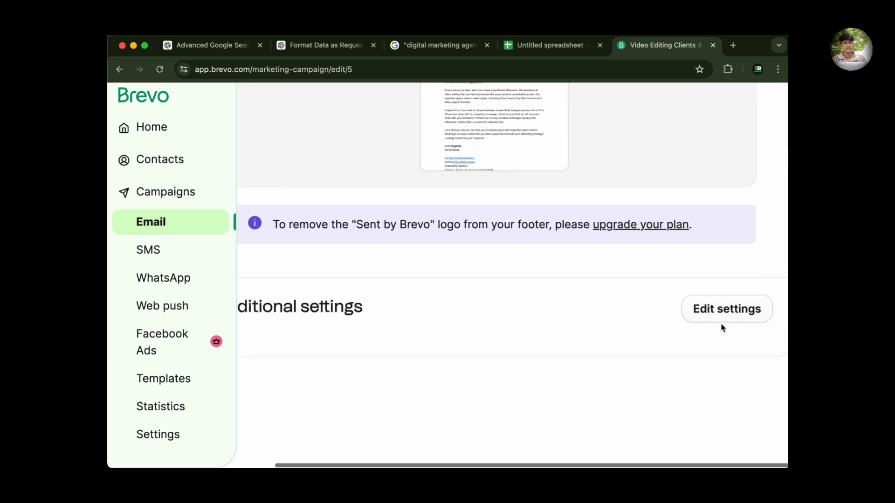
scroll(721, 327, "up", 15)
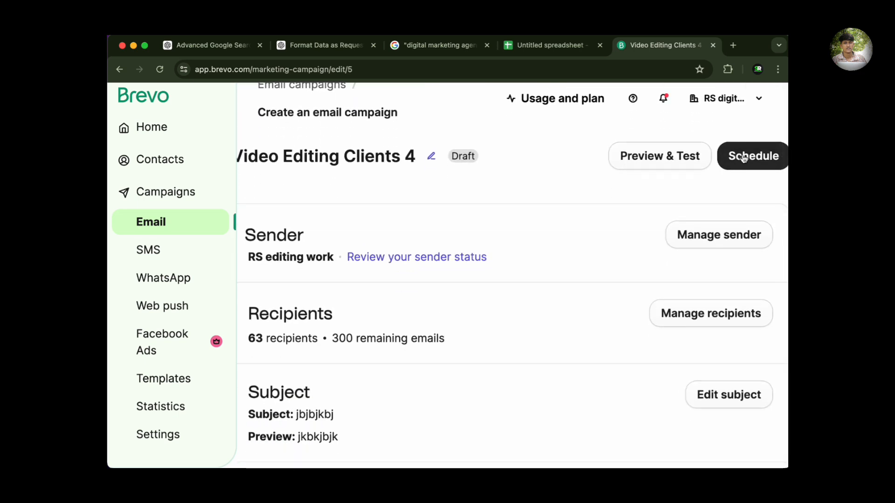
left_click(742, 155)
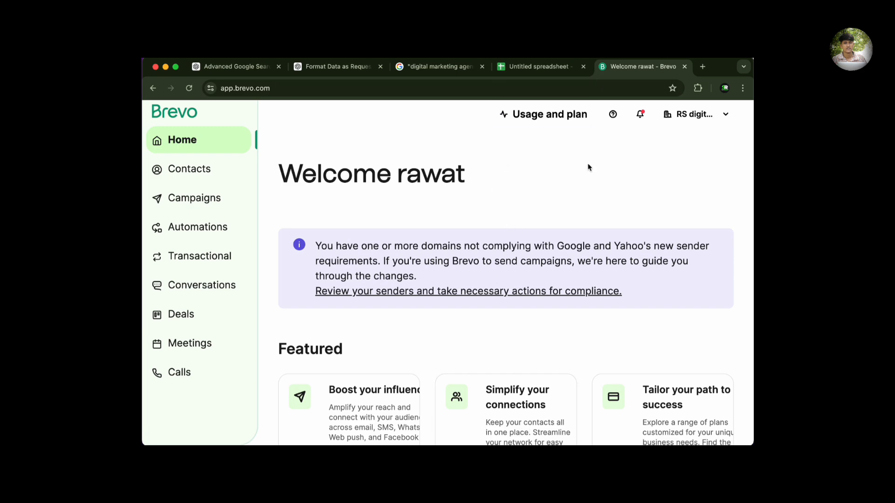
Look over the contact totals and recent campaigns on the account's home page
scroll(588, 167, "down", 10)
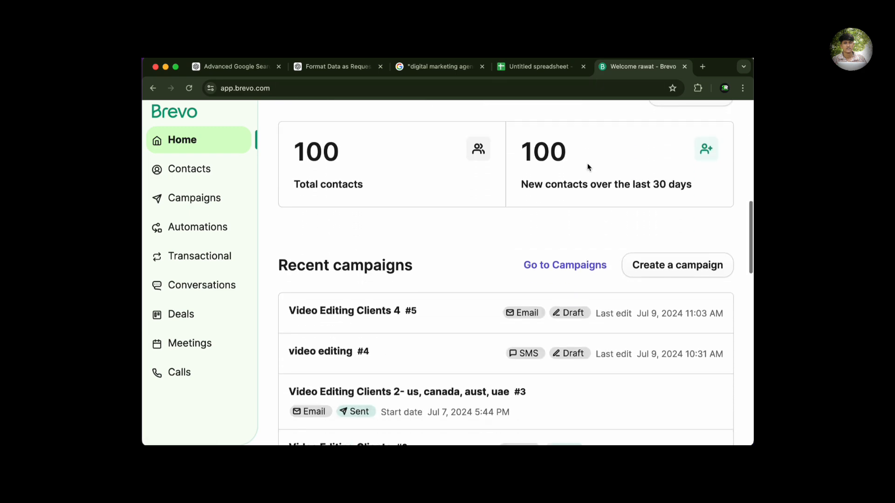
scroll(588, 167, "down", 3)
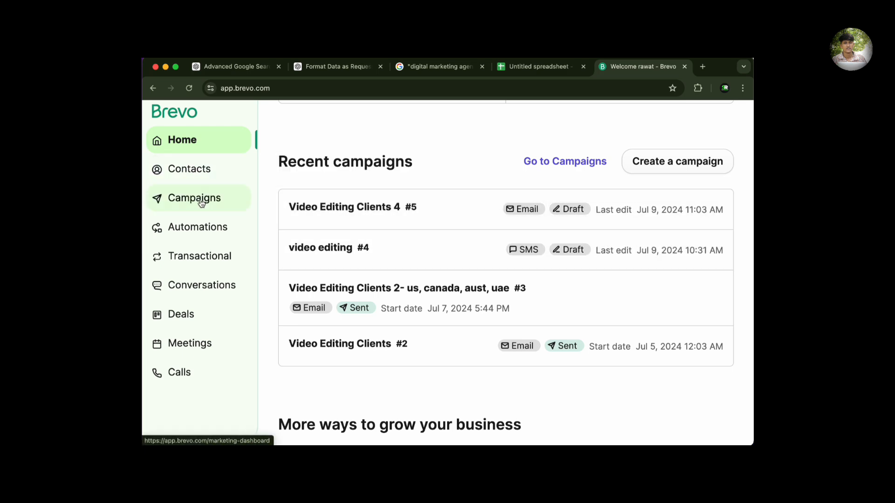
scroll(308, 260, "down", 15)
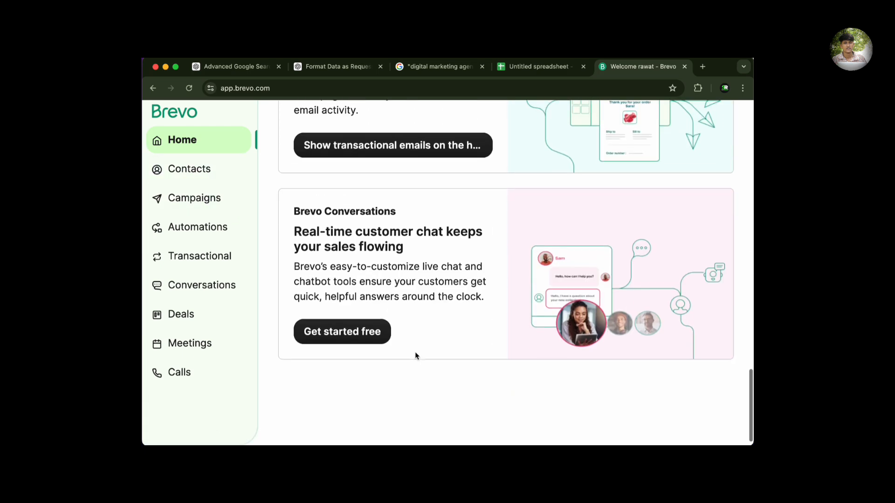
scroll(417, 356, "up", 10)
Open the campaigns dashboard and examine the statistics of previous campaigns and the draft campaigns
left_click(191, 200)
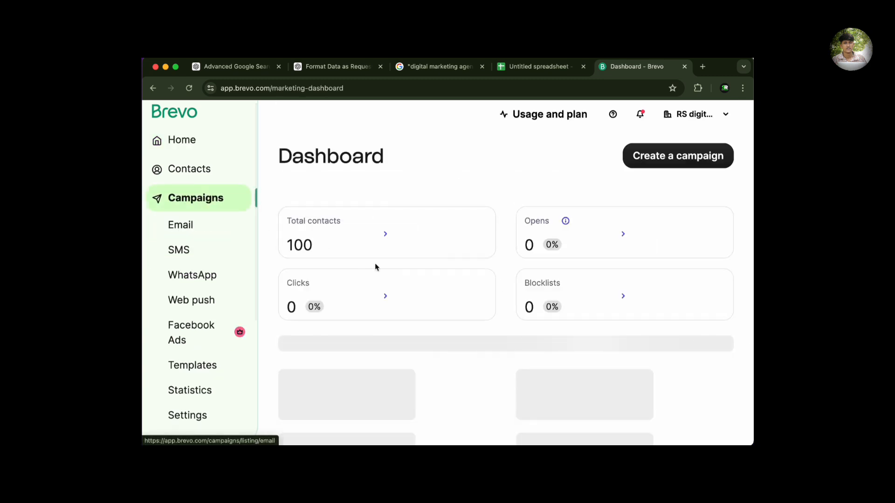
scroll(376, 266, "down", 10)
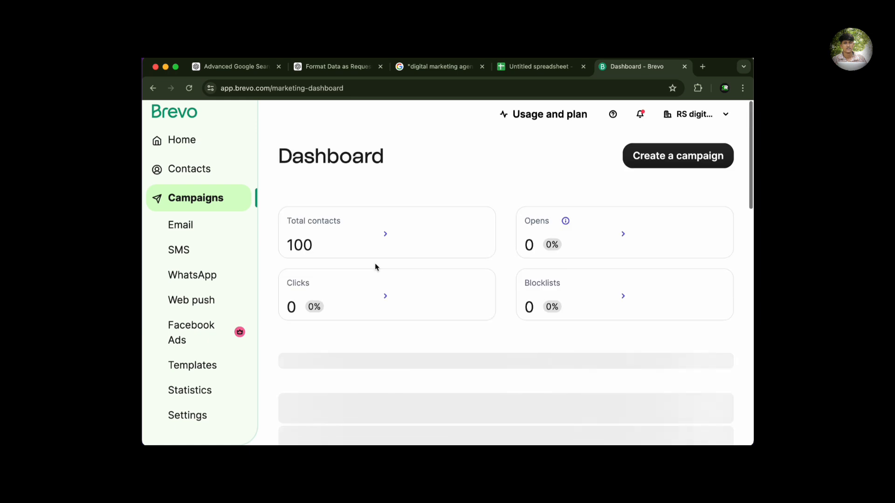
scroll(414, 323, "down", 6)
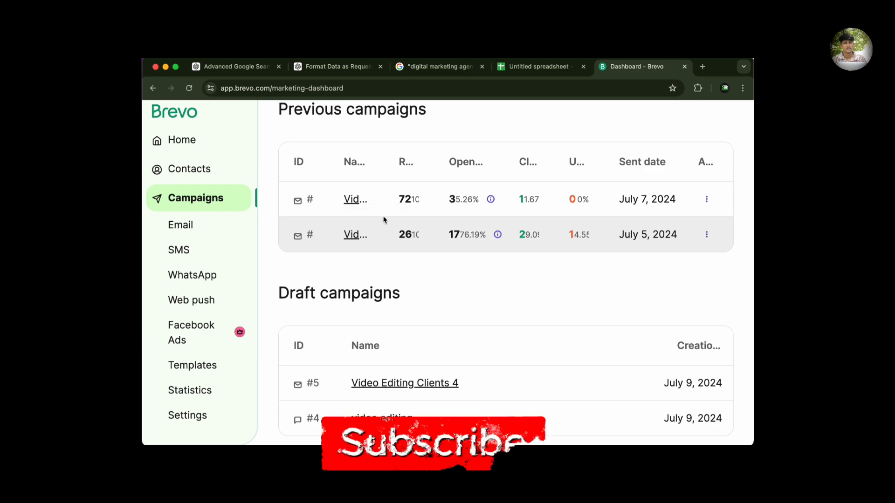
Open the report of the campaign sent July 7, 2024, examine its delivery, open, click and unsubscribe figures, and view the SMS campaigns list
left_click(356, 199)
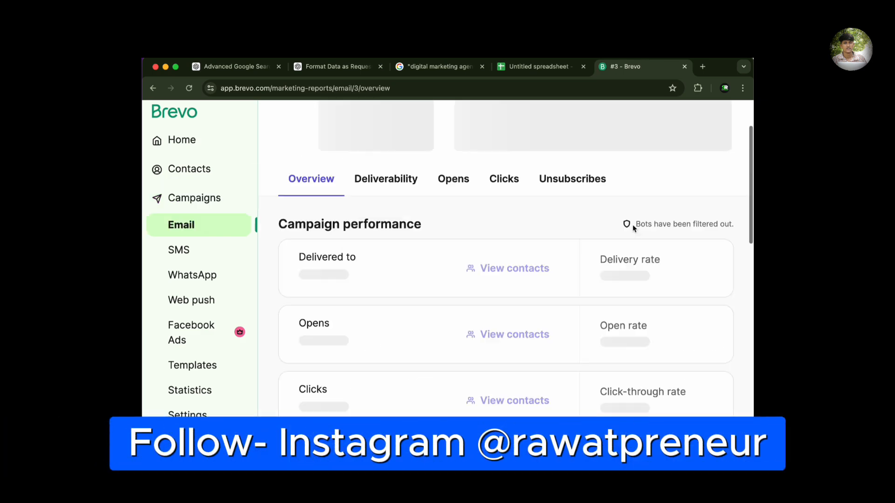
scroll(351, 232, "down", 2)
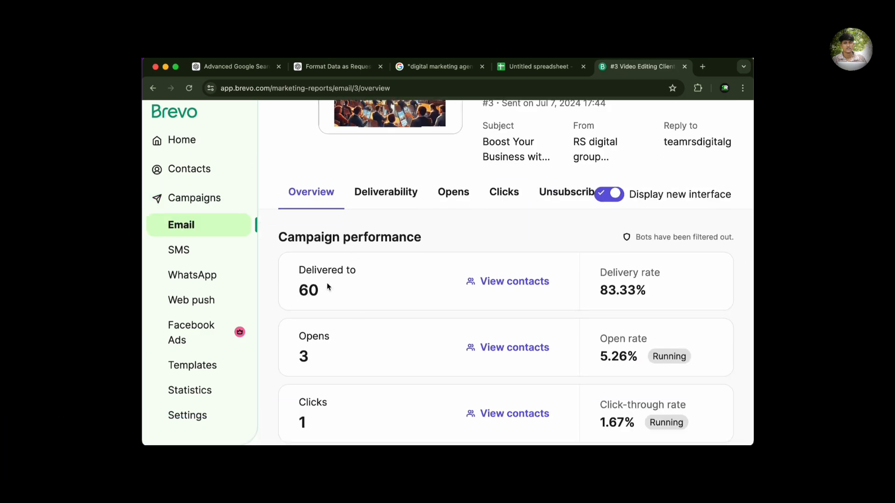
scroll(358, 293, "down", 2)
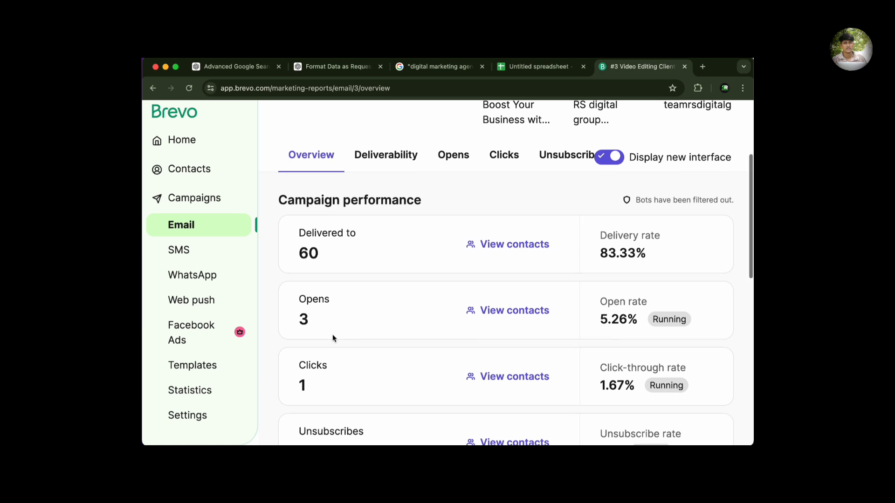
scroll(334, 338, "down", 3)
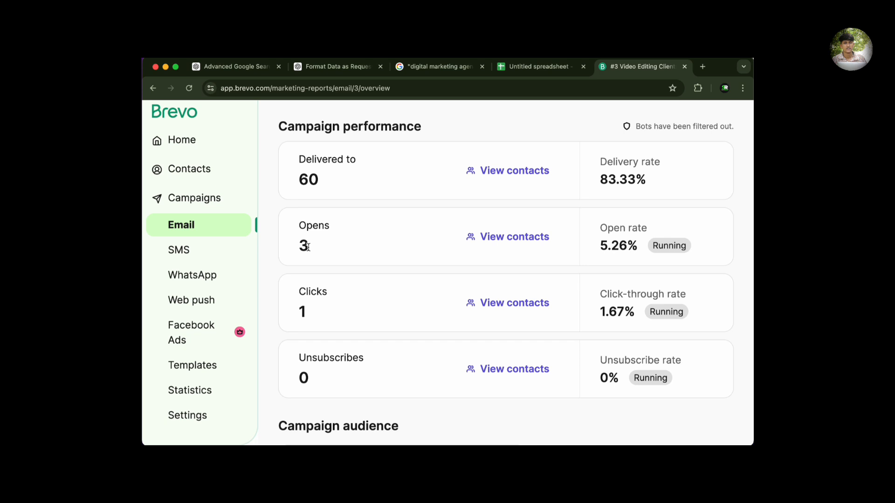
left_click(181, 253)
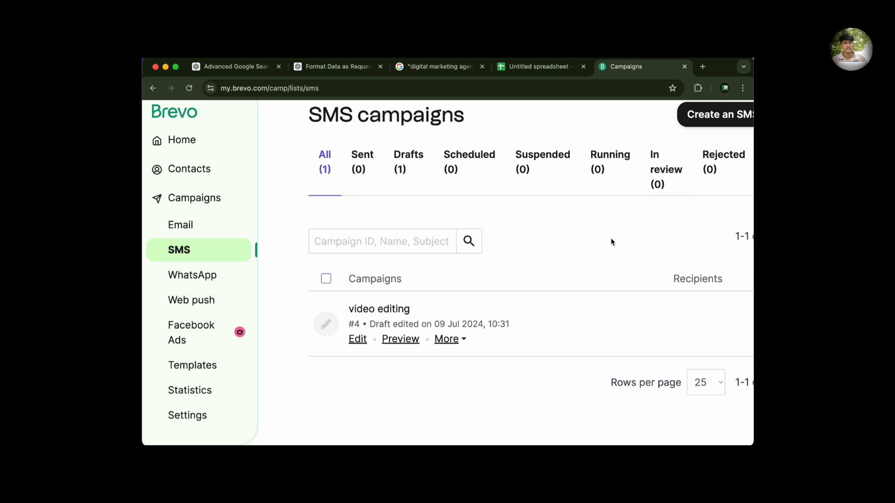
Go to the Calls phone dashboard and open the Brevo Phone dialer
scroll(220, 334, "down", 5)
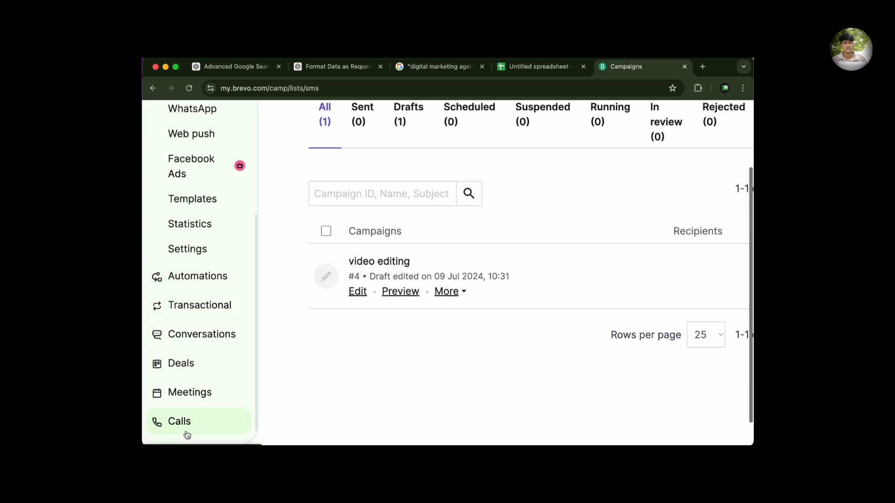
left_click(184, 427)
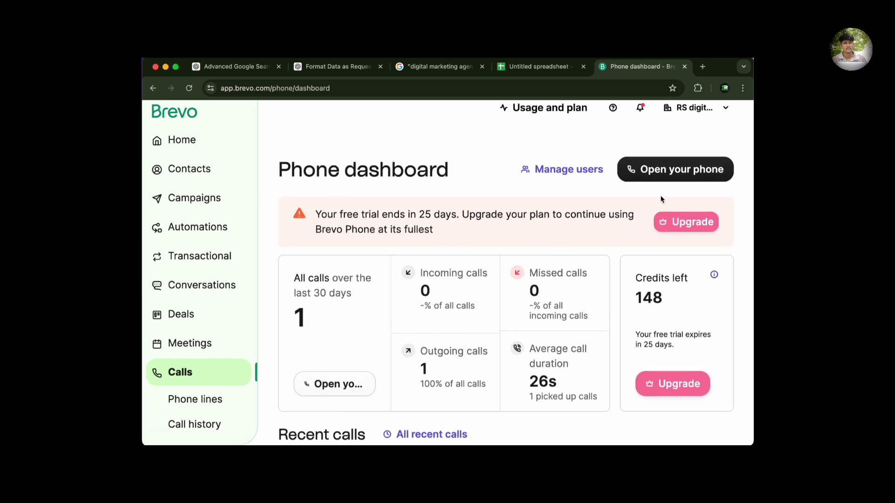
left_click(677, 181)
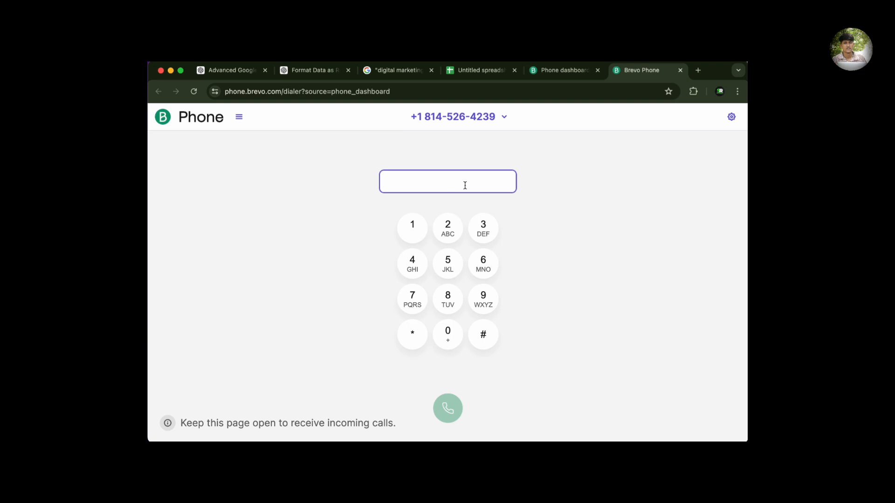
Paste the contact's phone number into the dialer, place the call, and end it
key("super+v")
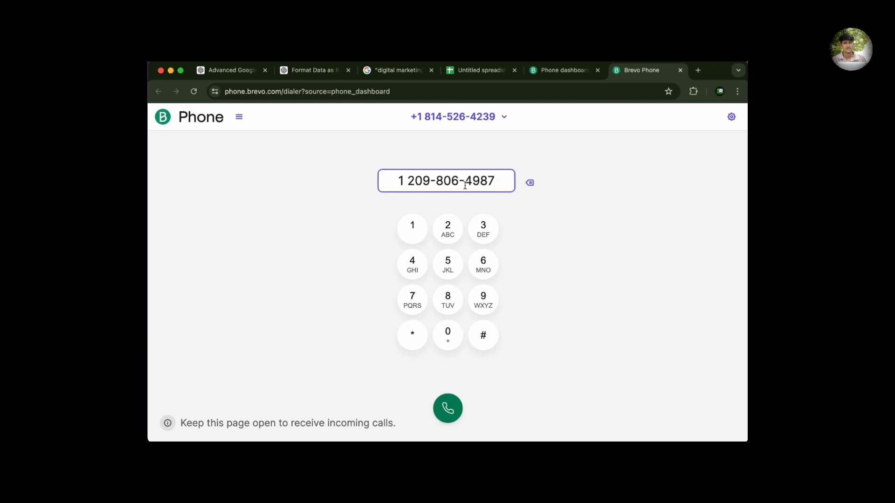
left_click(456, 417)
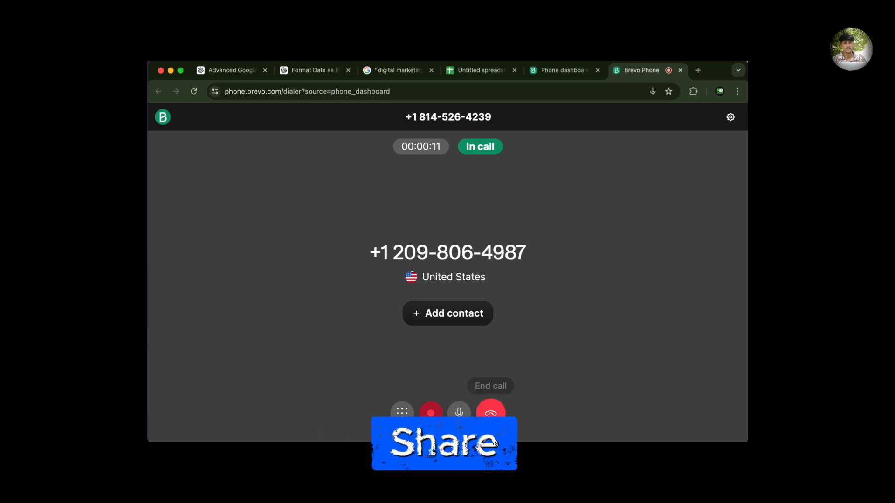
left_click(490, 410)
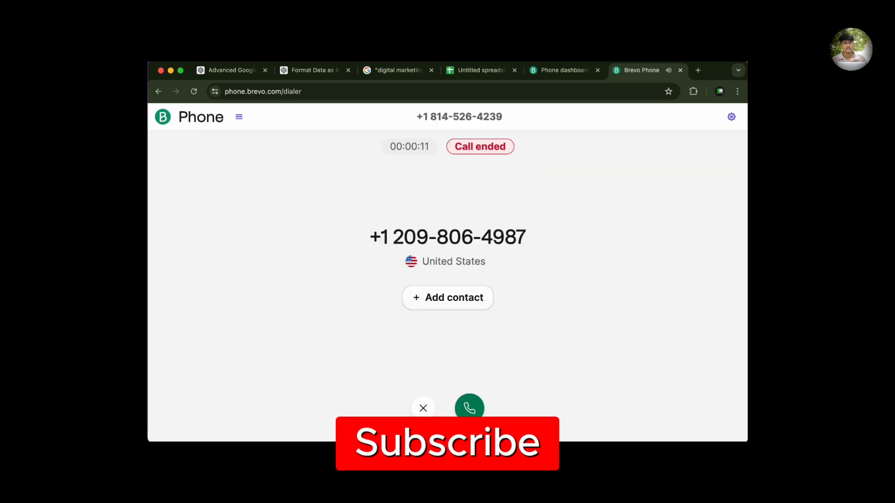